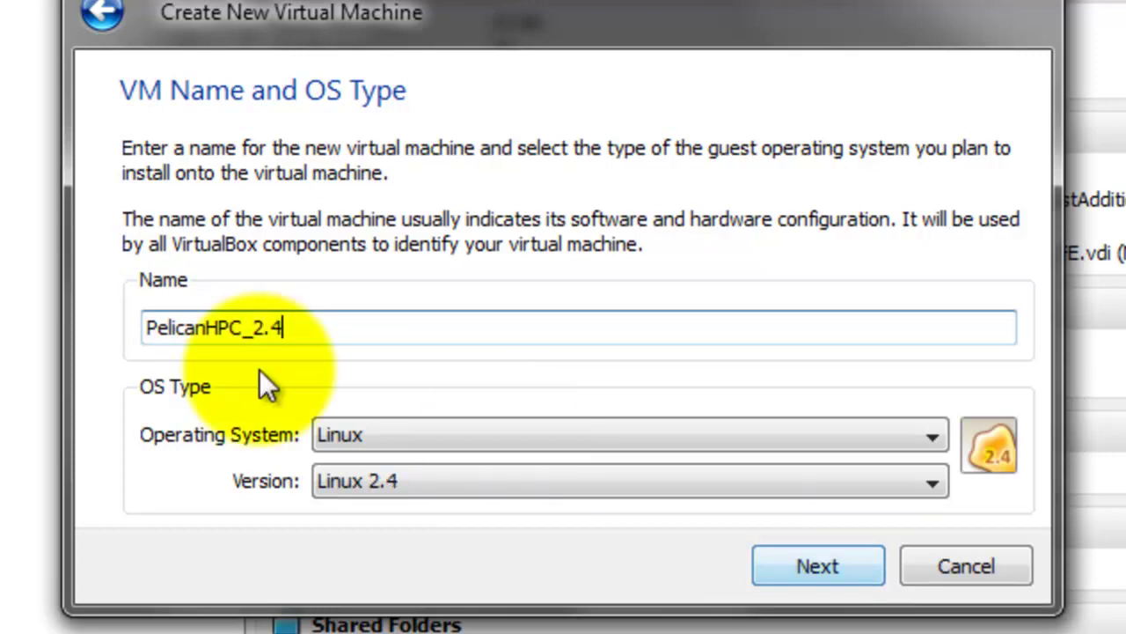
Set the new machine's operating system to Linux, version Debian
{"action": "left_click", "coordinate": [486, 436]}
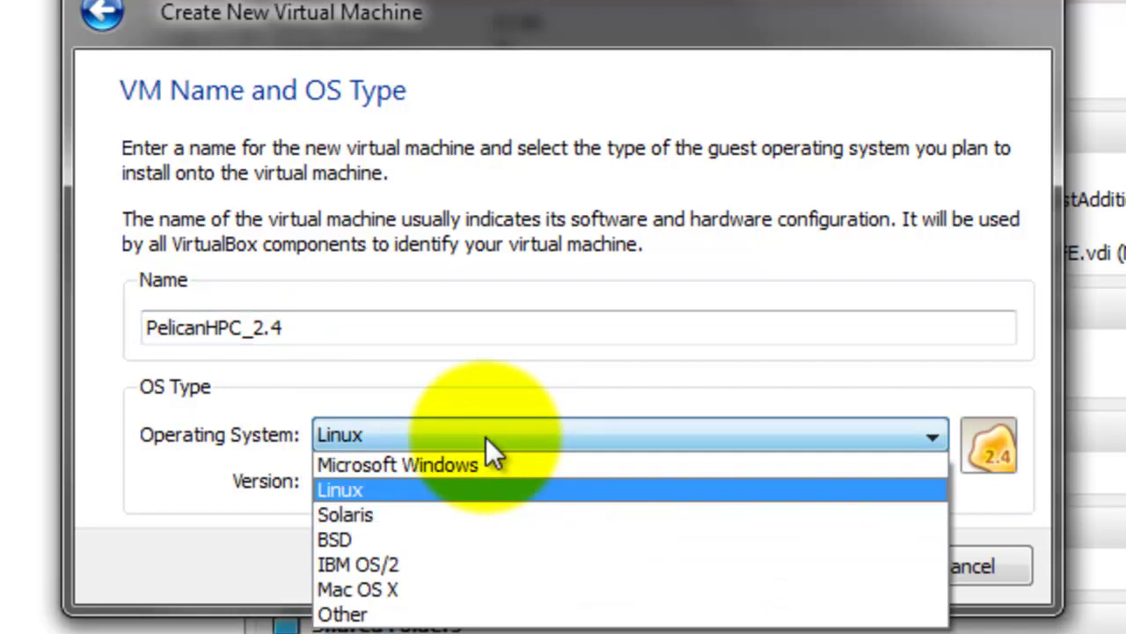
{"action": "left_click", "coordinate": [403, 495]}
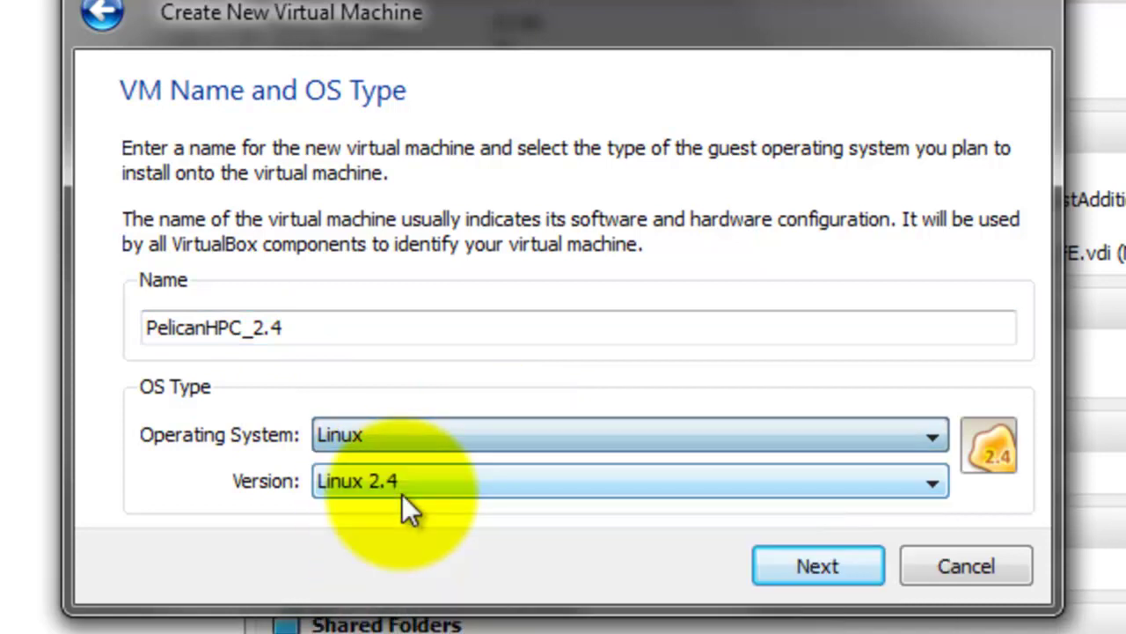
{"action": "left_click", "coordinate": [402, 483]}
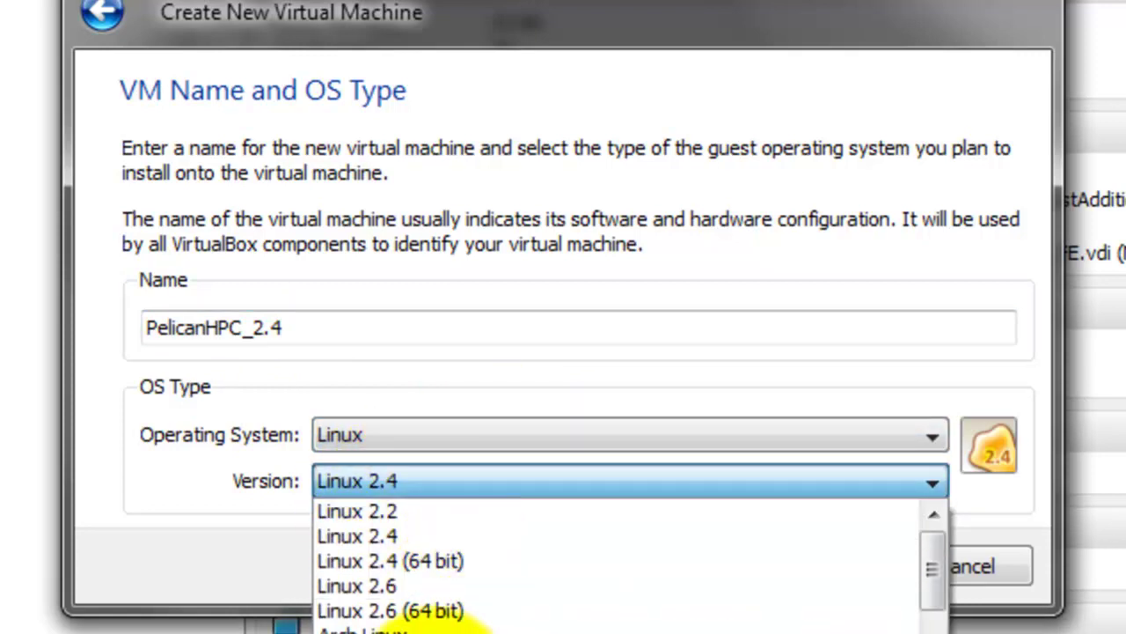
{"action": "left_click", "coordinate": [444, 629]}
Keep 512 MB of memory, skip the boot hard disk, and create PelicanHPC_2.4
{"action": "left_click", "coordinate": [821, 566]}
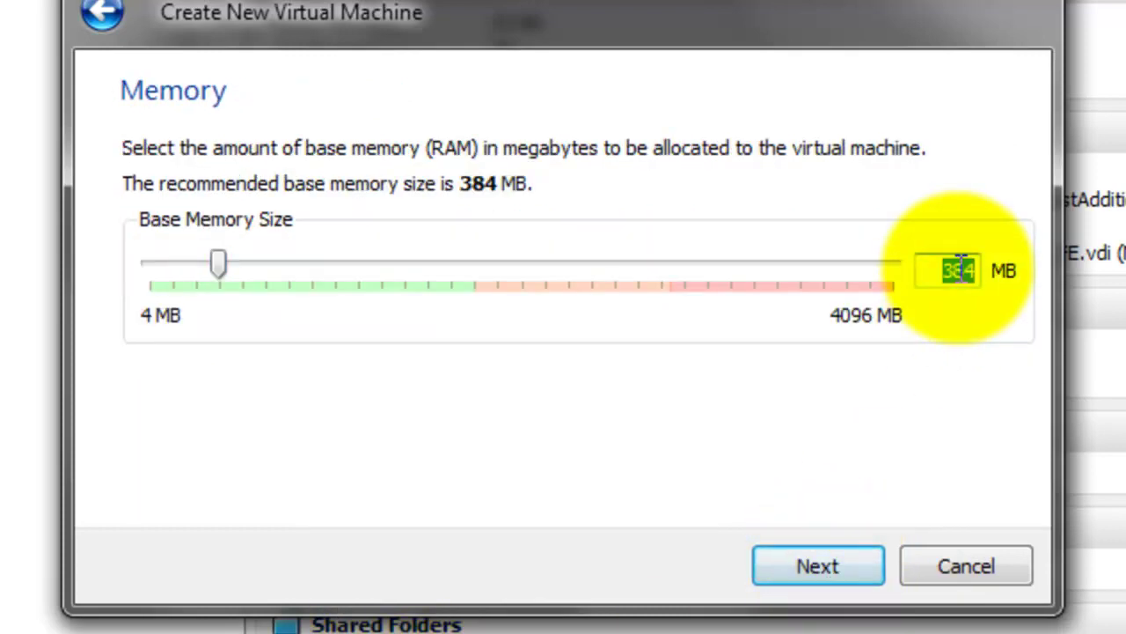
{"action": "left_click", "coordinate": [835, 558]}
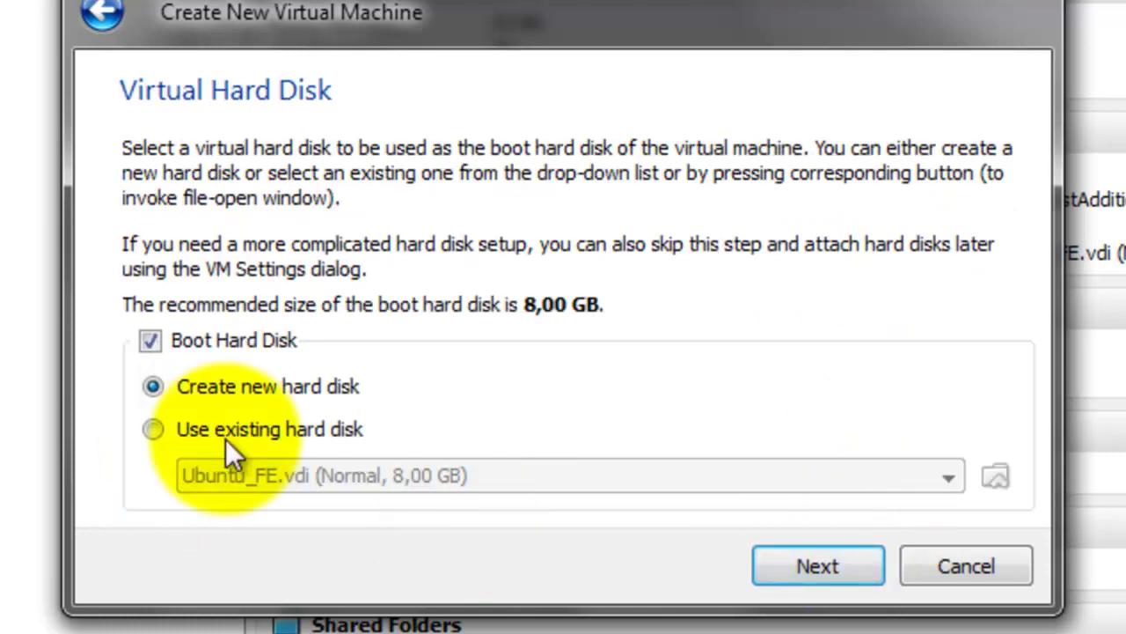
{"action": "left_click", "coordinate": [190, 343]}
{"action": "left_click", "coordinate": [817, 569]}
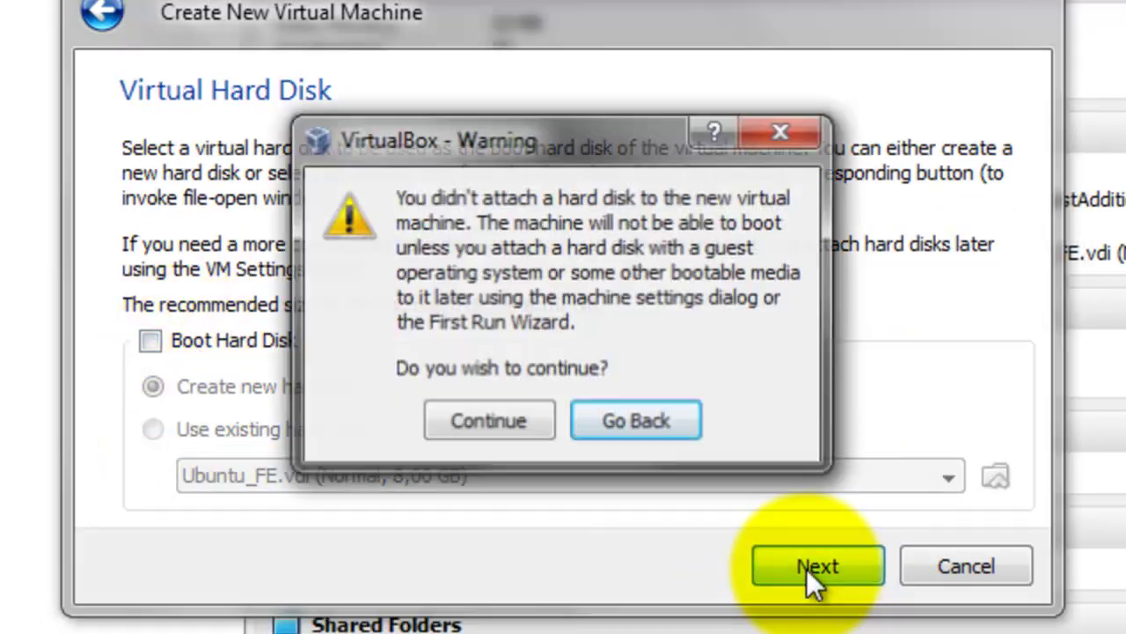
{"action": "left_click", "coordinate": [485, 422]}
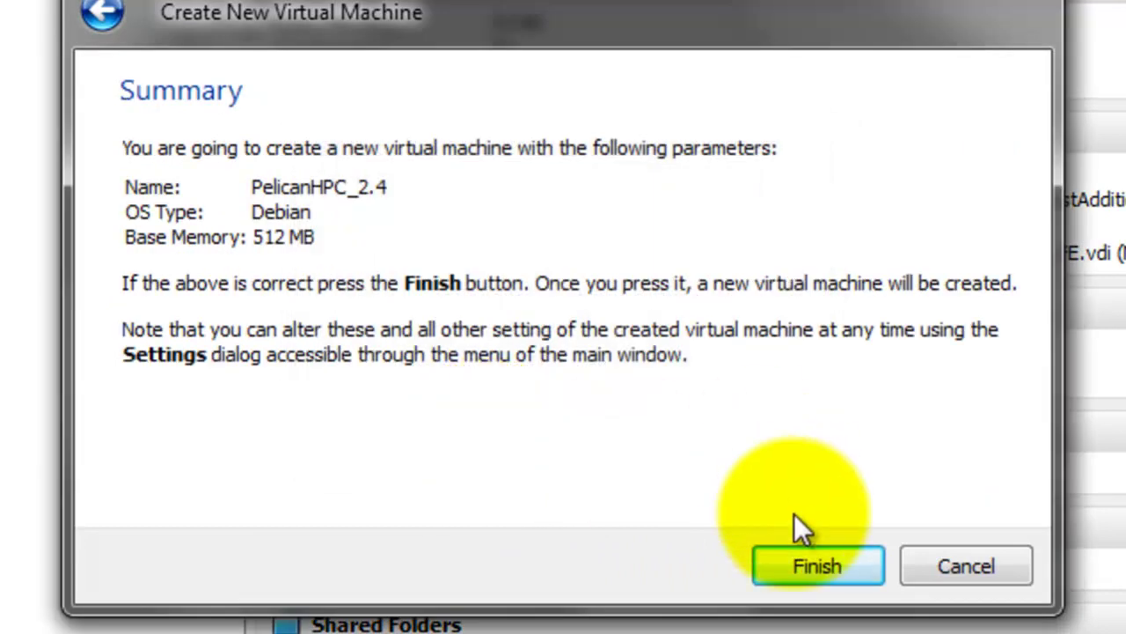
{"action": "left_click", "coordinate": [794, 560]}
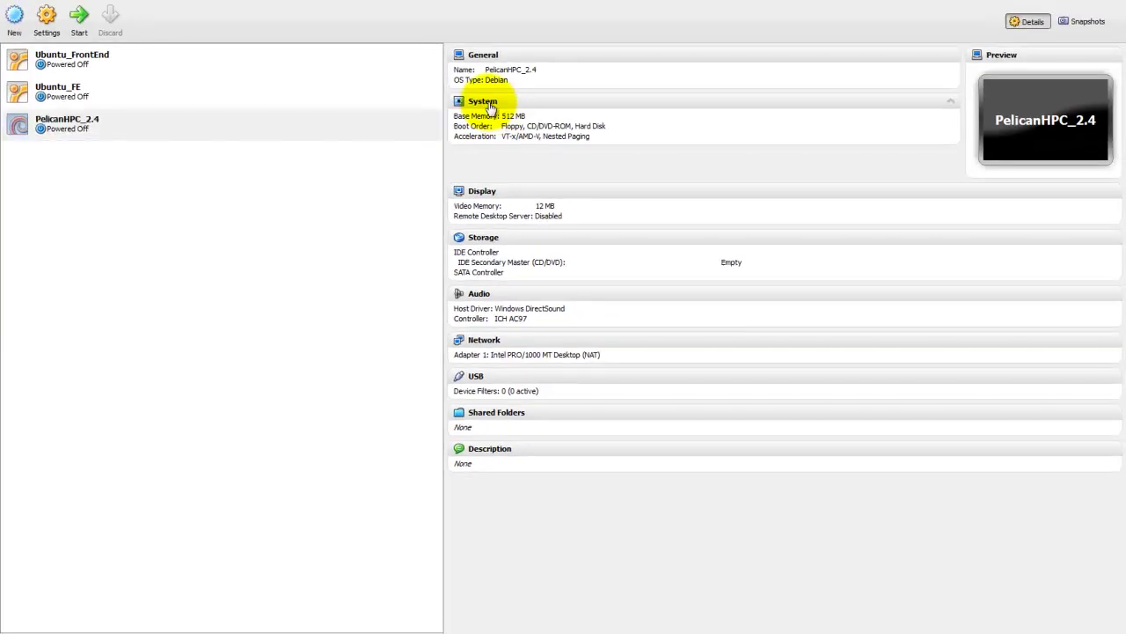
Make PelicanHPC_2.4 boot without Floppy or Hard Disk and give it 2 processors
{"action": "left_click", "coordinate": [487, 103]}
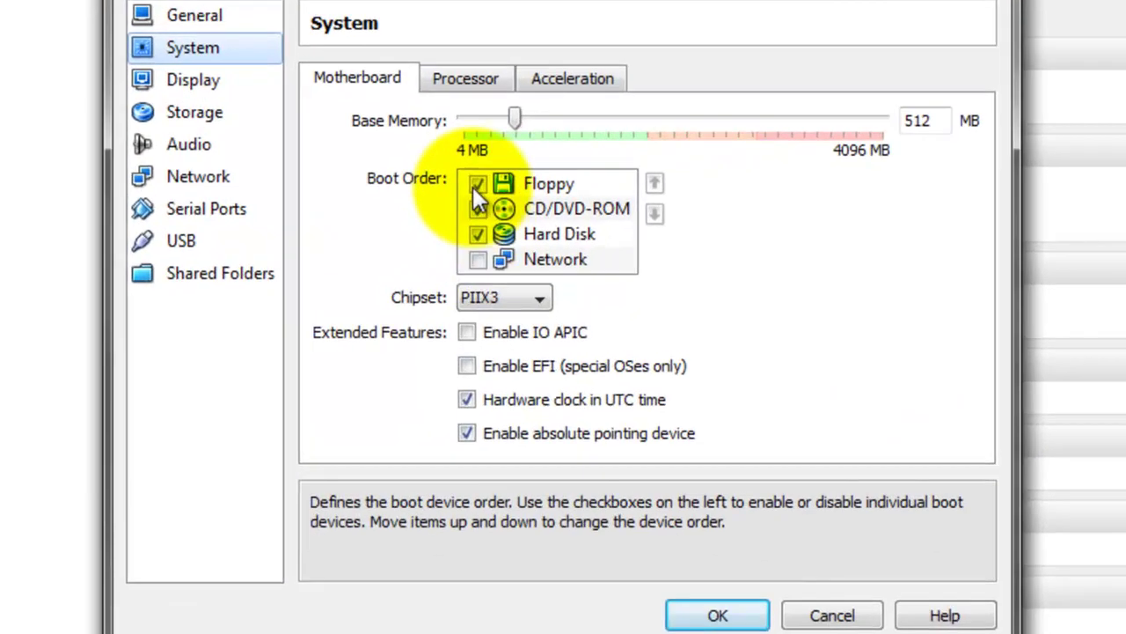
{"action": "left_click", "coordinate": [520, 251]}
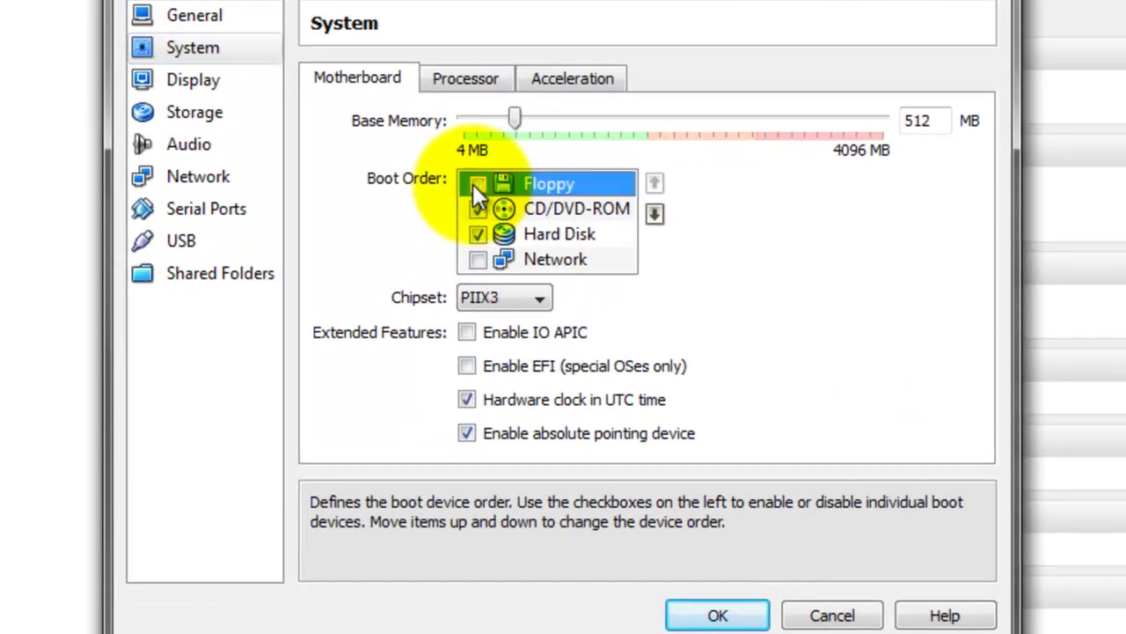
{"action": "left_click", "coordinate": [477, 233]}
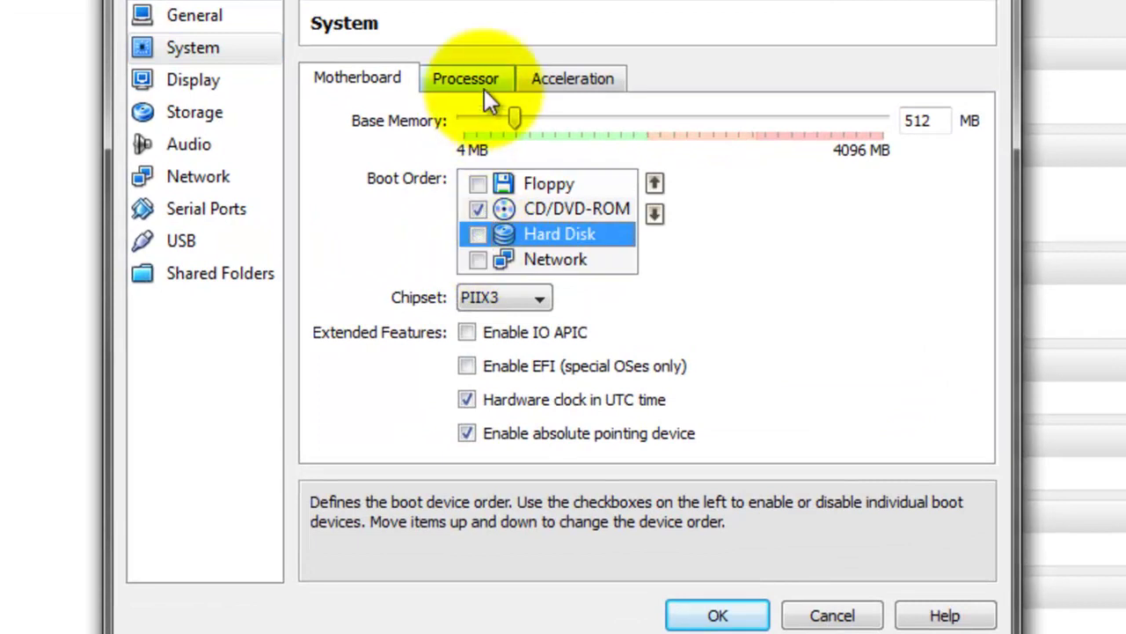
{"action": "left_click", "coordinate": [470, 77]}
{"action": "left_click", "coordinate": [611, 124]}
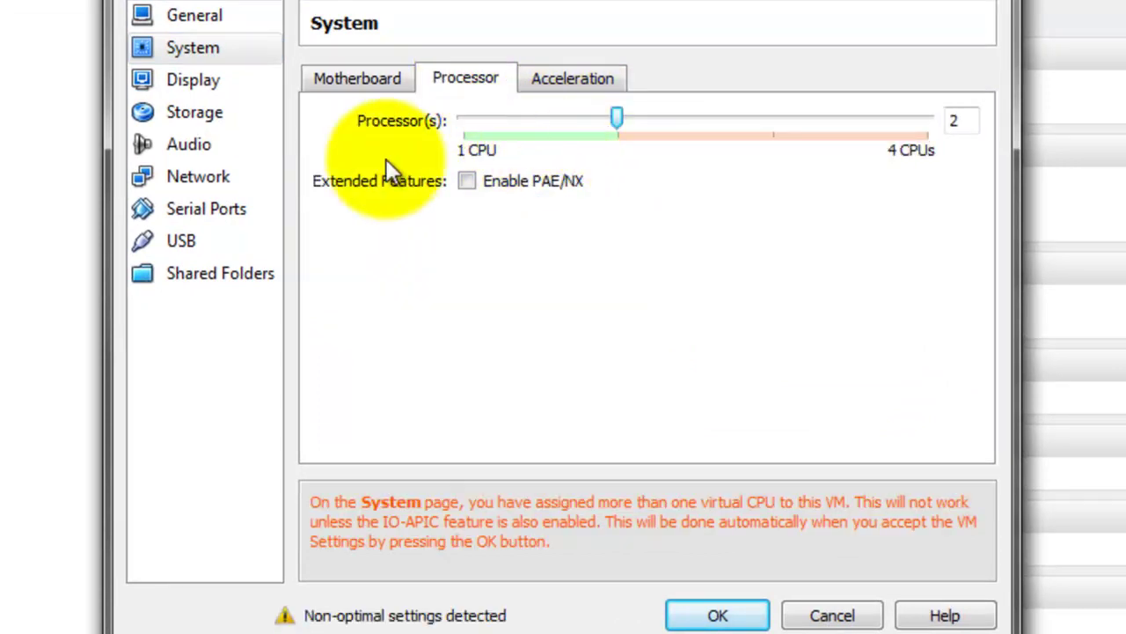
{"action": "left_click", "coordinate": [190, 185]}
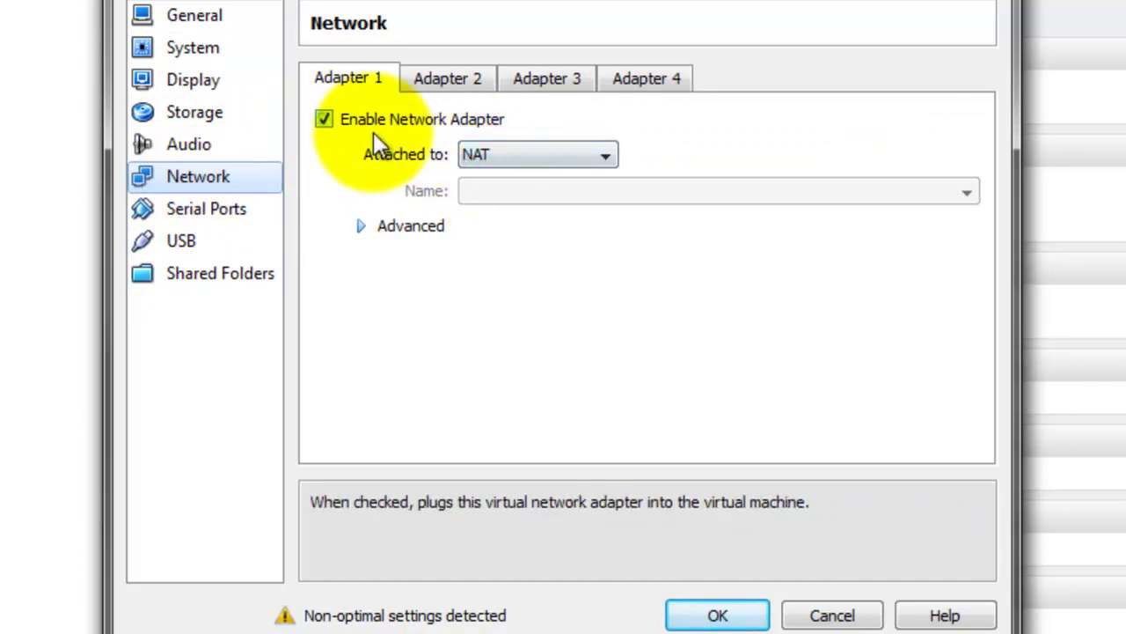
Set Adapter 1 to Internal Network 'pelicanhpc' with adapter type PCnet-FAST III
{"action": "left_click", "coordinate": [515, 151]}
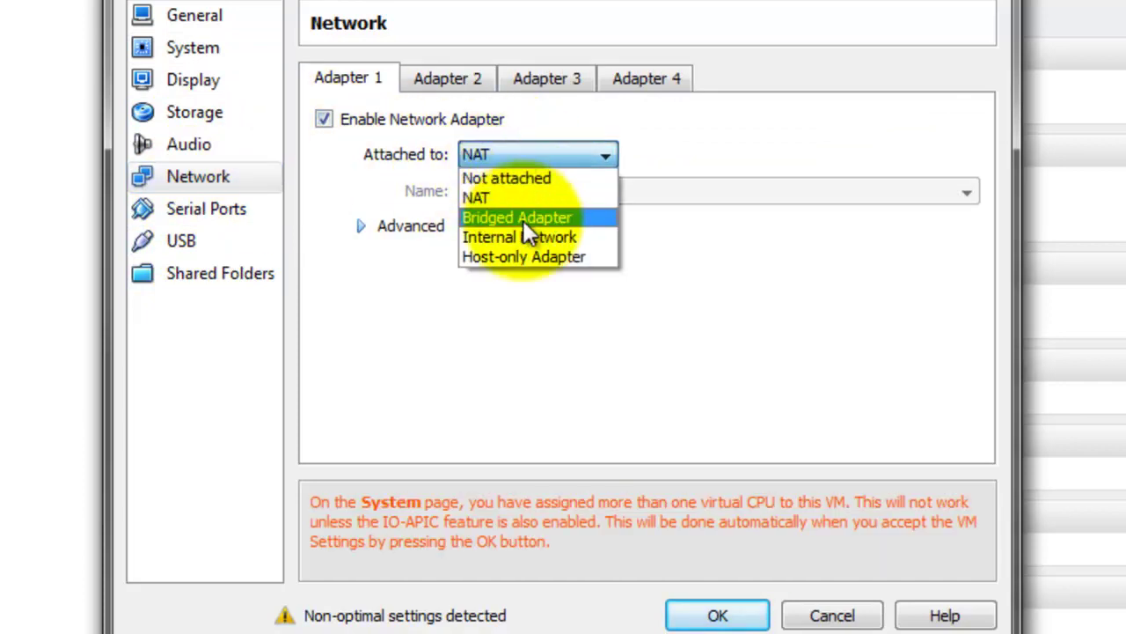
{"action": "left_click", "coordinate": [552, 241]}
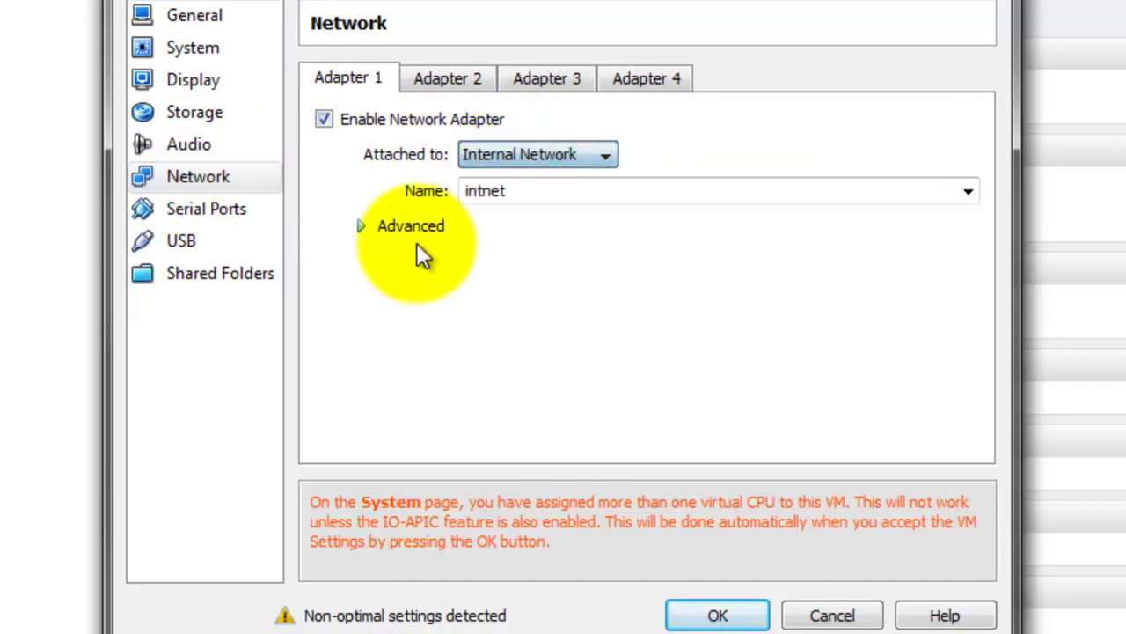
{"action": "left_click", "coordinate": [369, 227]}
{"action": "left_click", "coordinate": [572, 257]}
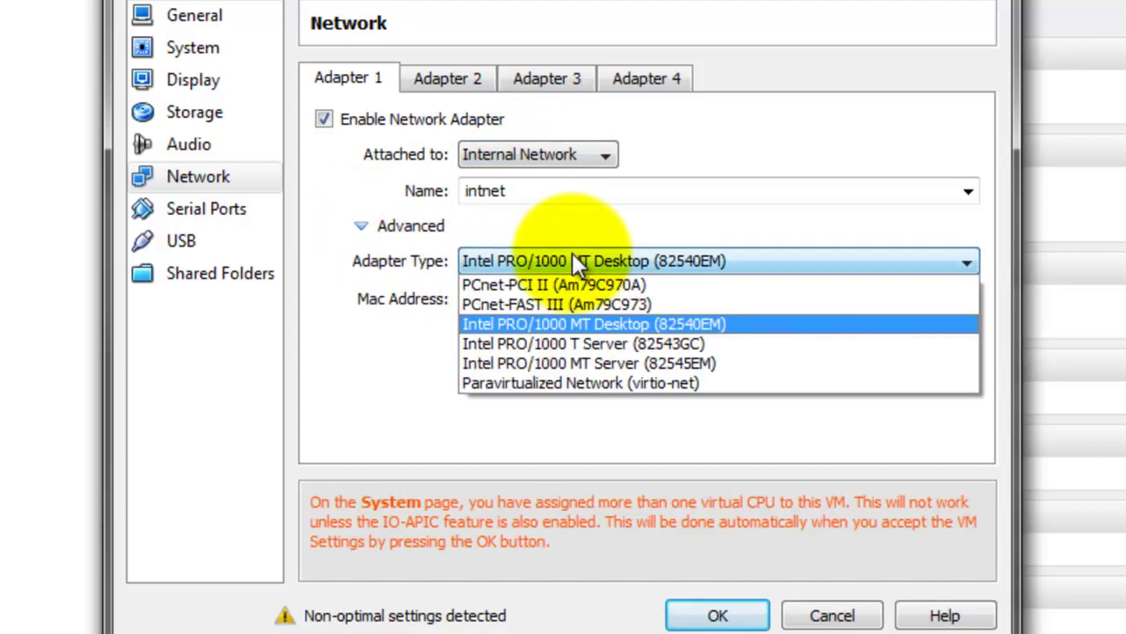
{"action": "left_click", "coordinate": [572, 301]}
{"action": "left_click_drag", "start_coordinate": [555, 195], "coordinate": [382, 196]}
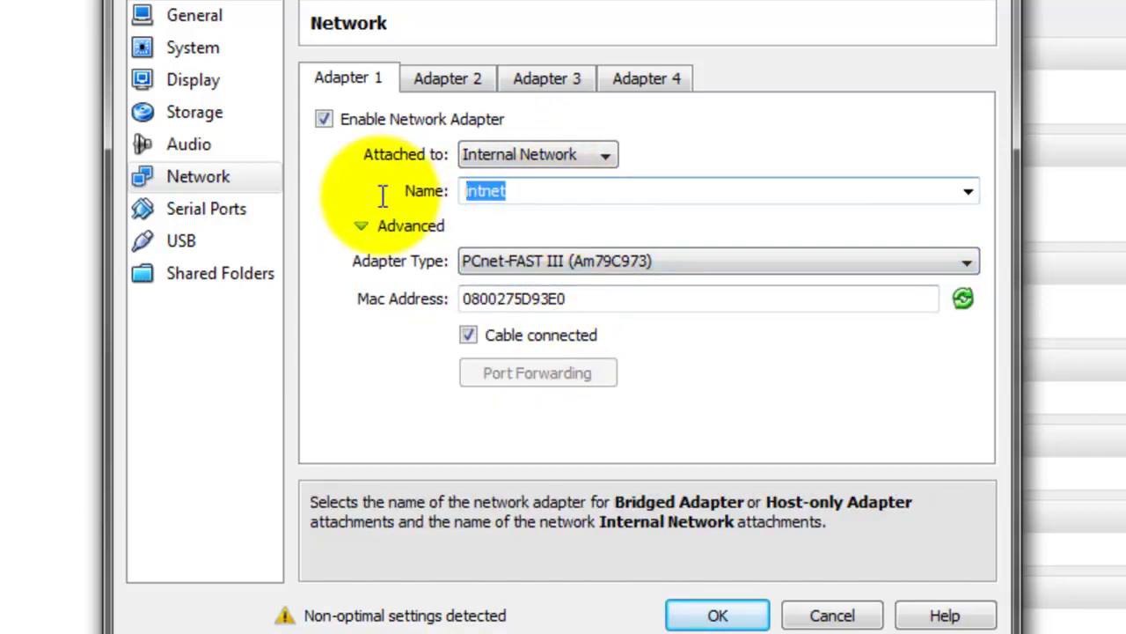
{"action": "type", "text": "pelicanhpc"}
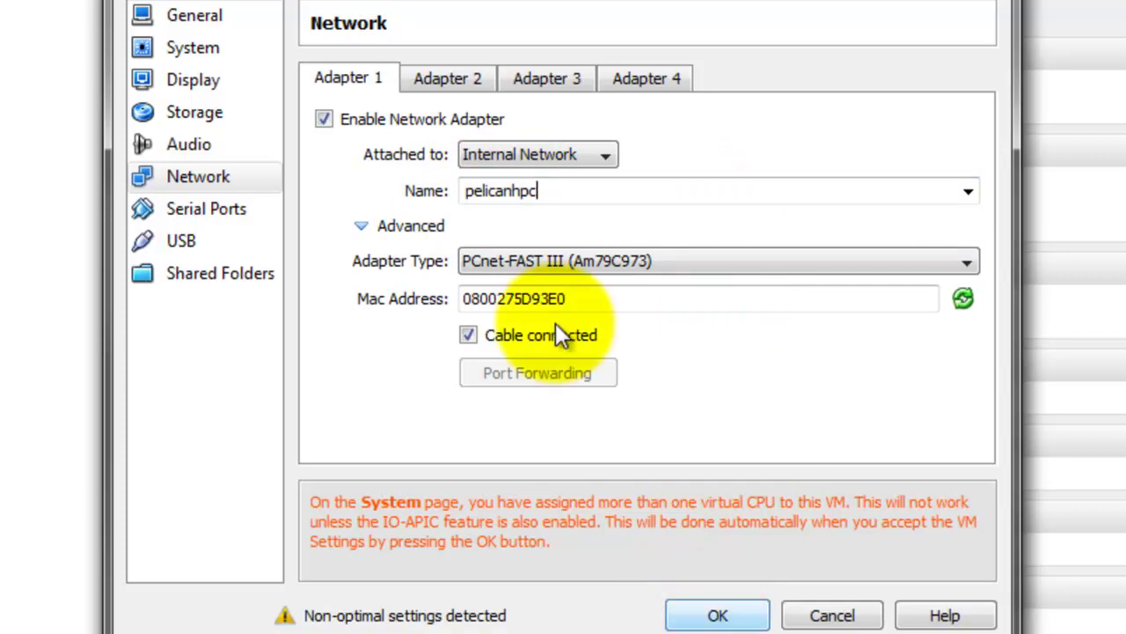
Enable Adapter 2 as NAT with Intel PRO/1000 MT Desktop, then save the settings
{"action": "left_click", "coordinate": [441, 77]}
{"action": "left_click", "coordinate": [383, 119]}
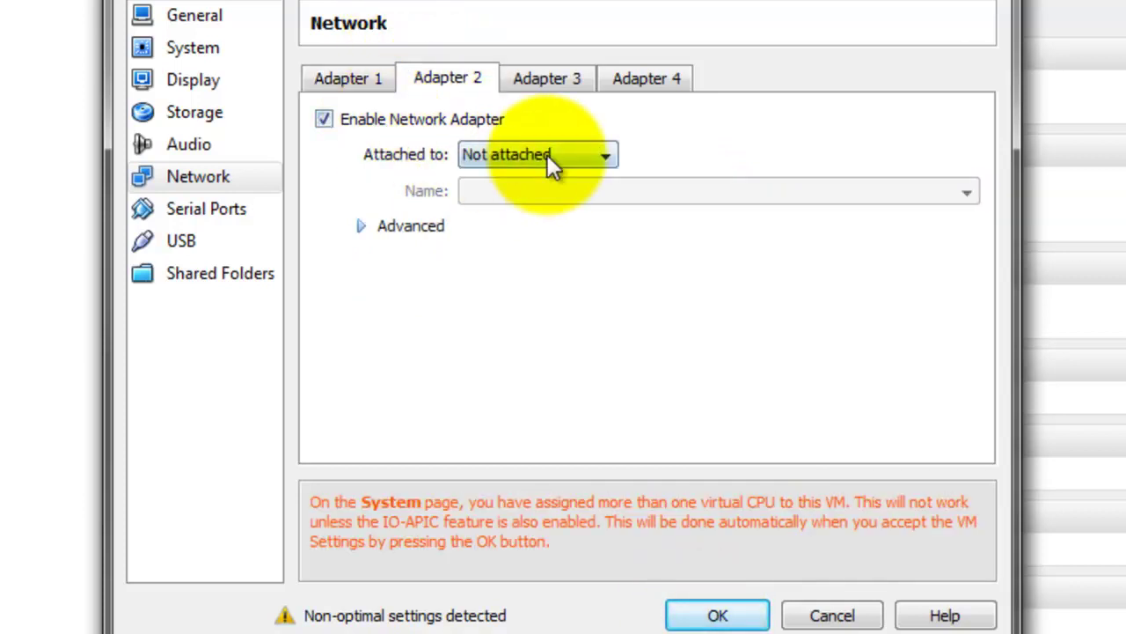
{"action": "left_click", "coordinate": [538, 157]}
{"action": "left_click", "coordinate": [531, 198]}
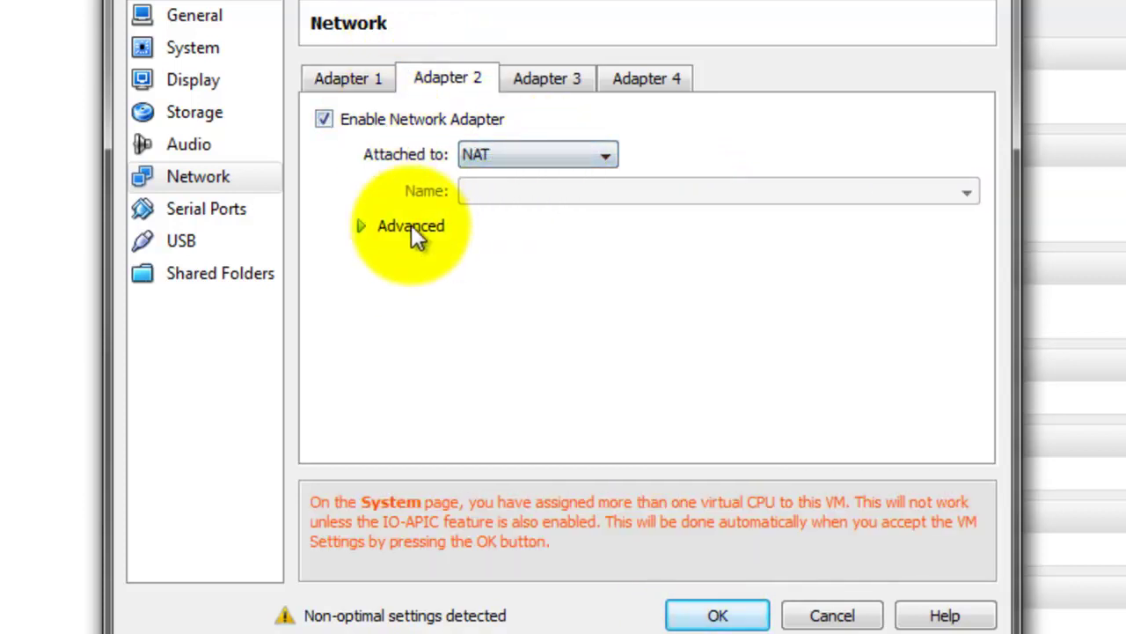
{"action": "left_click", "coordinate": [411, 227]}
{"action": "left_click", "coordinate": [619, 262]}
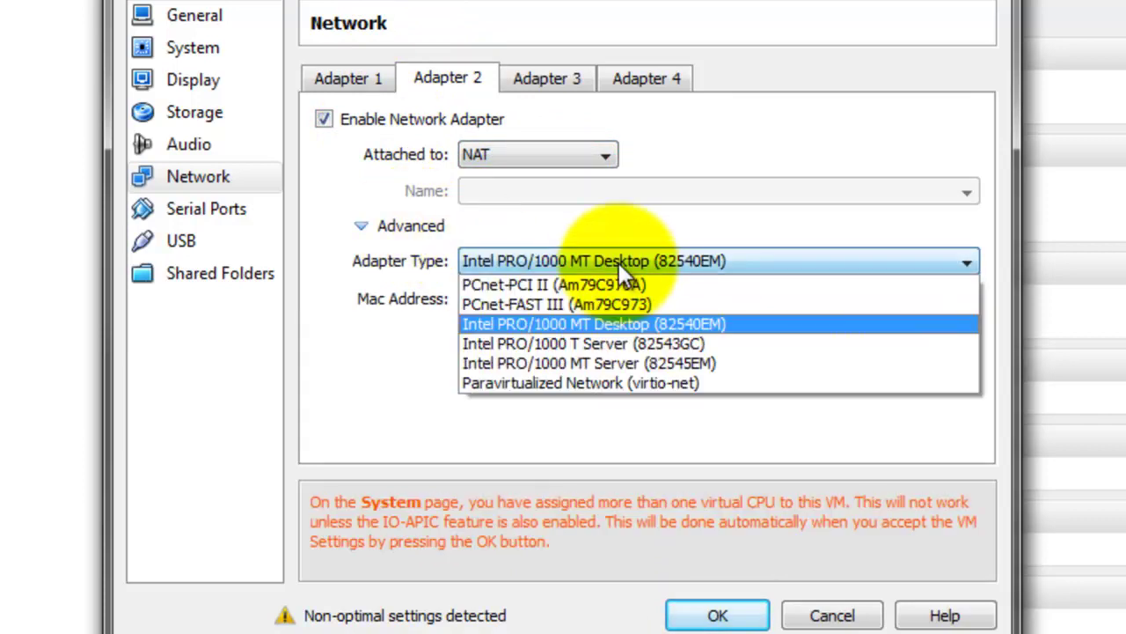
{"action": "left_click", "coordinate": [618, 263]}
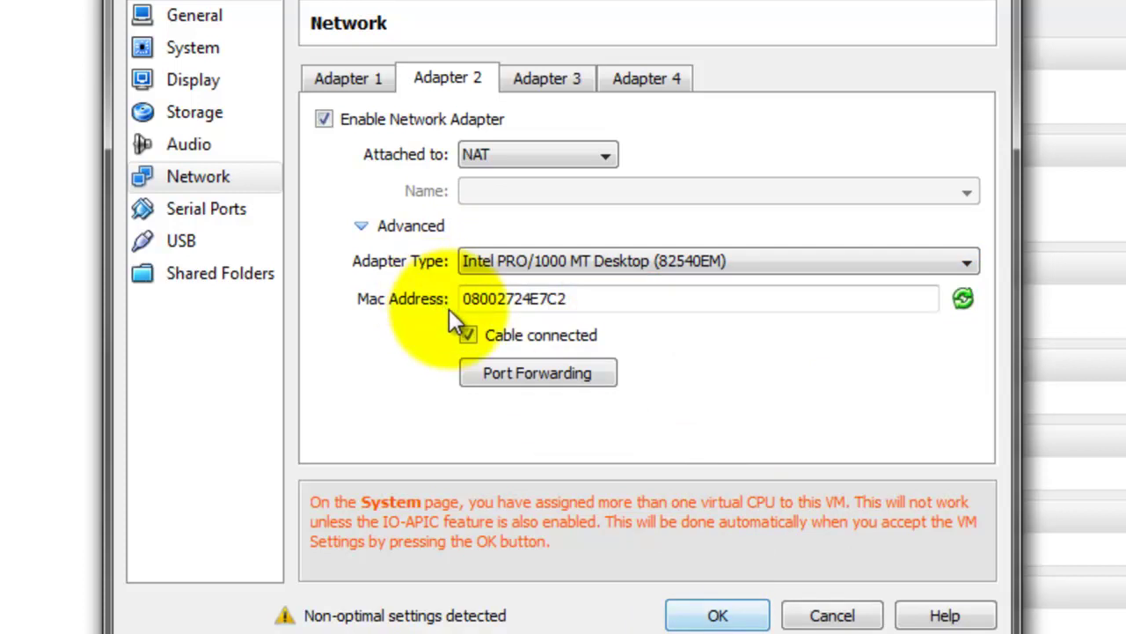
{"action": "left_click", "coordinate": [470, 333]}
{"action": "left_click", "coordinate": [714, 615]}
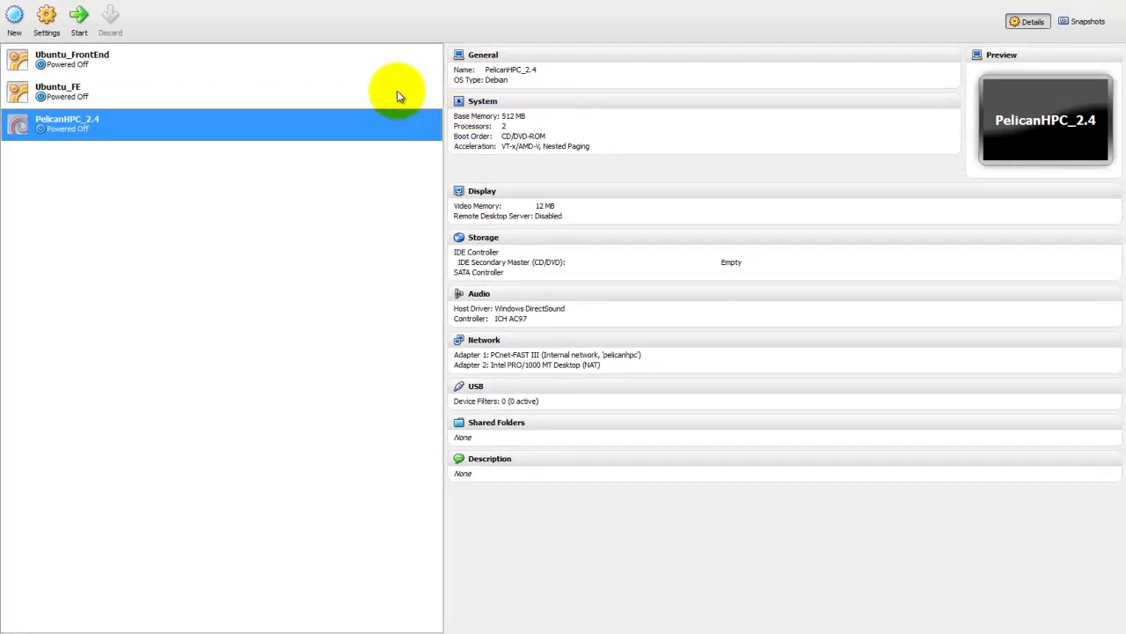
Start a new machine named Slave1 with type Linux, version Debian
{"action": "left_click", "coordinate": [22, 26]}
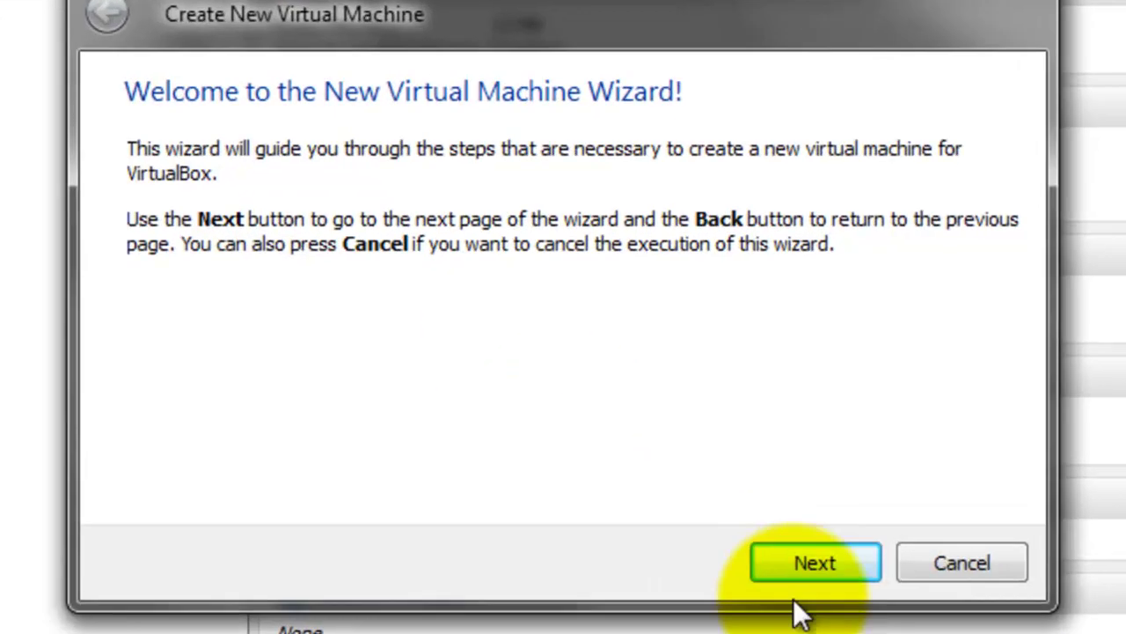
{"action": "left_click", "coordinate": [845, 567]}
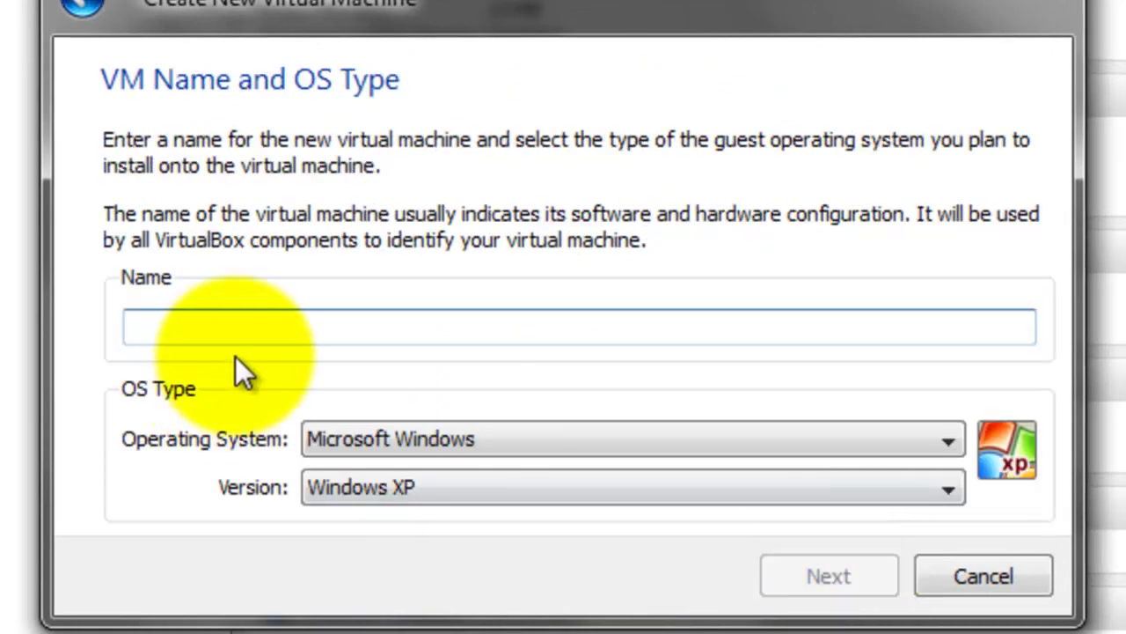
{"action": "type", "text": "Slave1"}
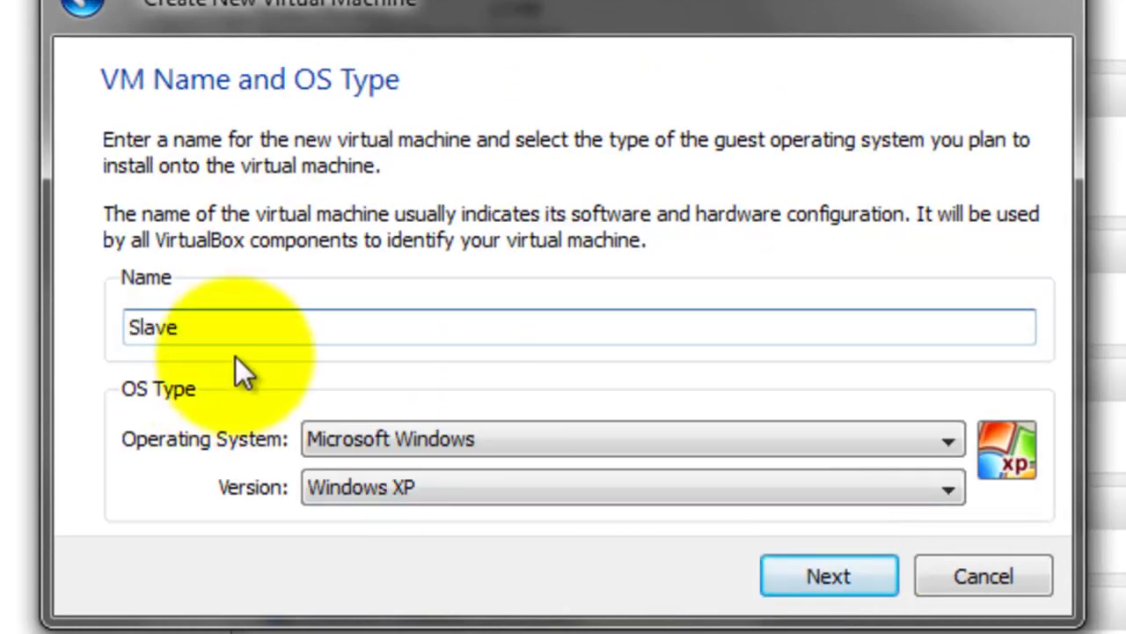
{"action": "left_click", "coordinate": [534, 432]}
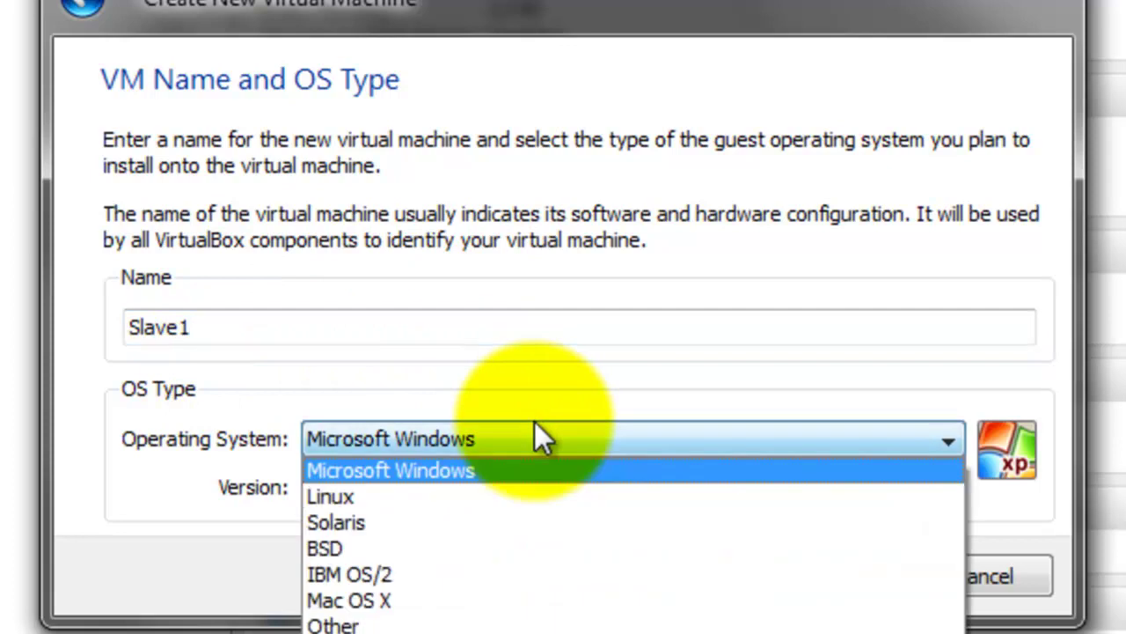
{"action": "left_click", "coordinate": [493, 495]}
{"action": "left_click", "coordinate": [490, 487]}
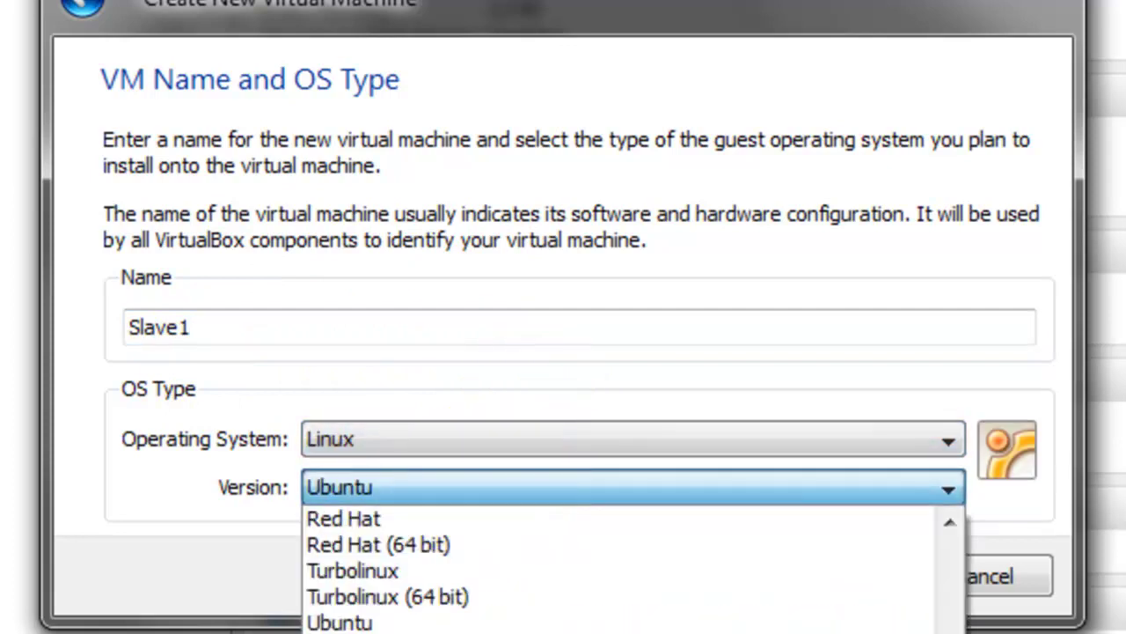
{"action": "scroll", "coordinate": [545, 630], "scroll_direction": "up", "scroll_amount": 3}
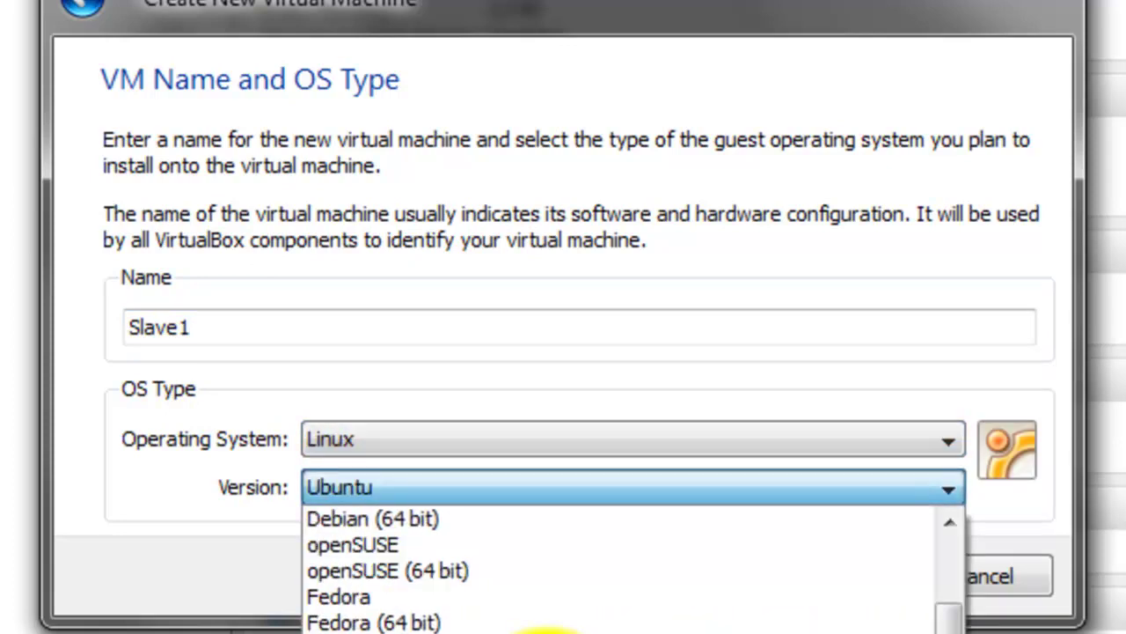
{"action": "scroll", "coordinate": [475, 629], "scroll_direction": "up", "scroll_amount": 2}
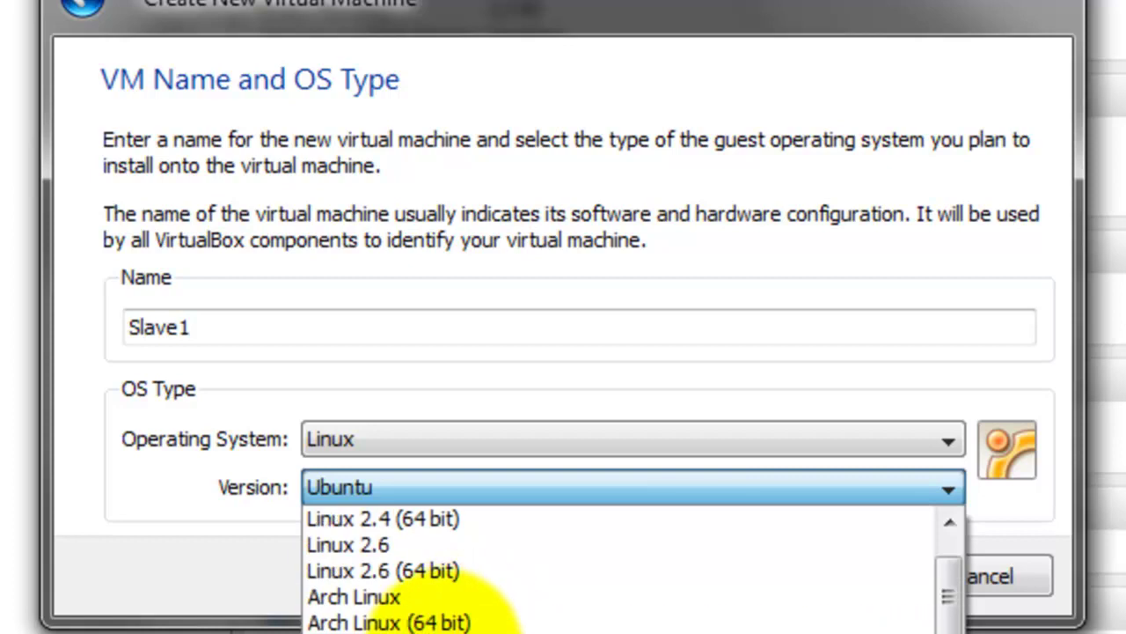
{"action": "left_click", "coordinate": [396, 632]}
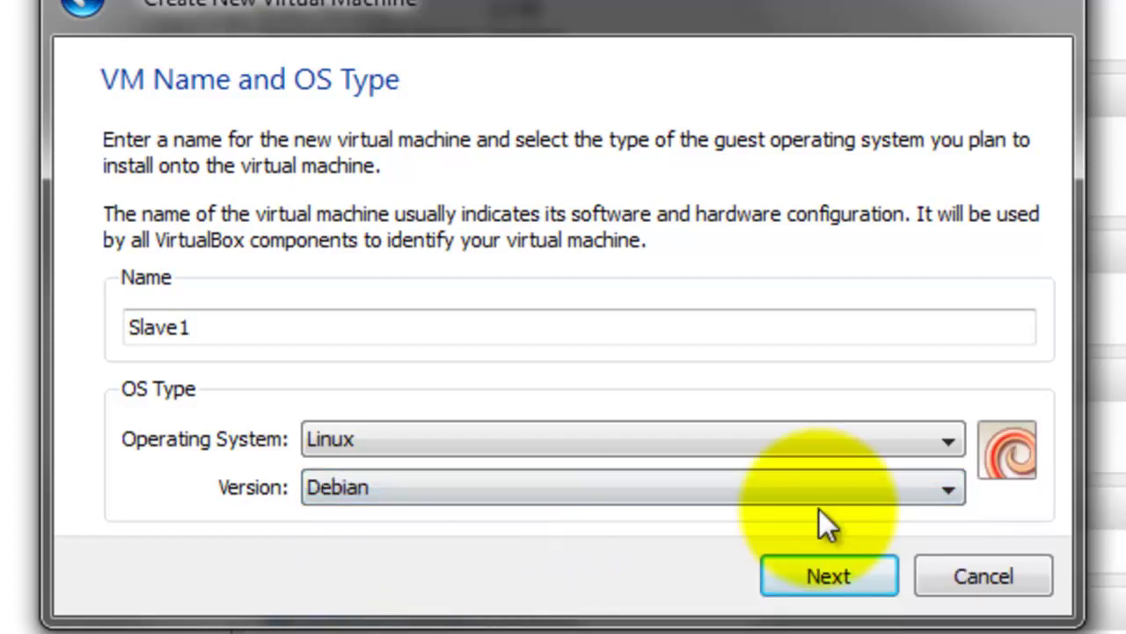
Keep 384 MB memory and skip the boot hard disk, accepting the warning
{"action": "left_click", "coordinate": [797, 574]}
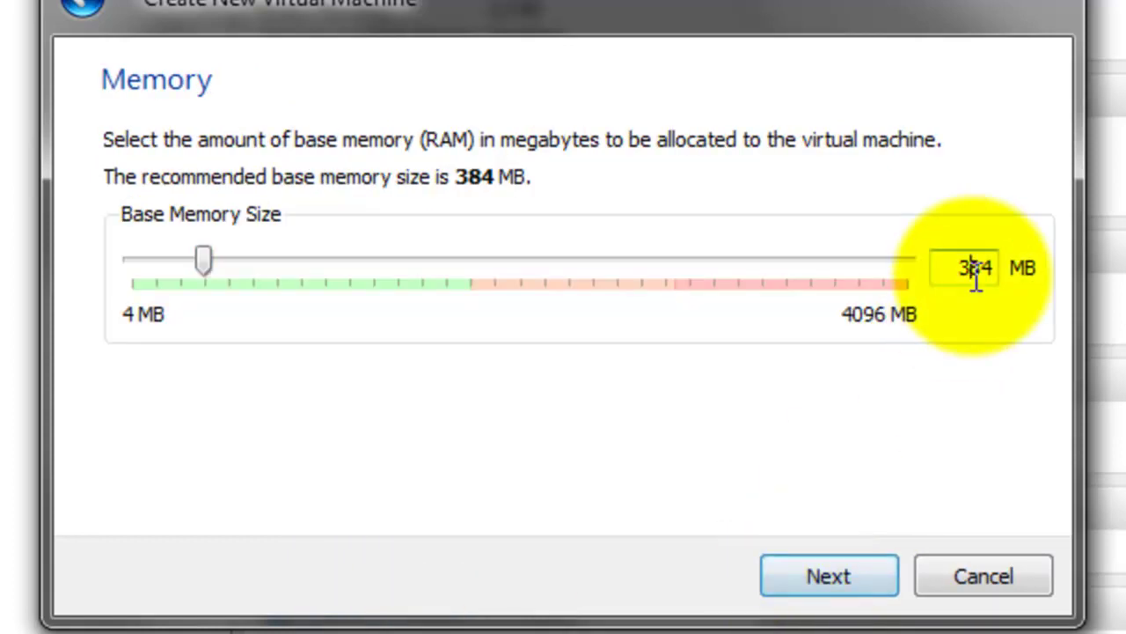
{"action": "left_click", "coordinate": [802, 567]}
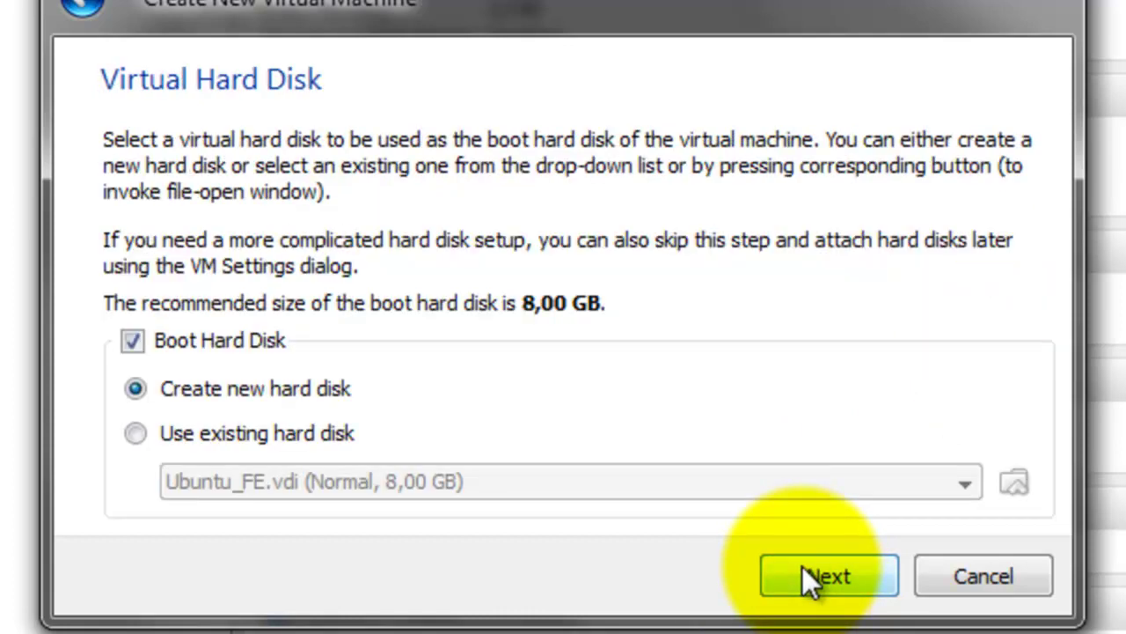
{"action": "left_click", "coordinate": [185, 345]}
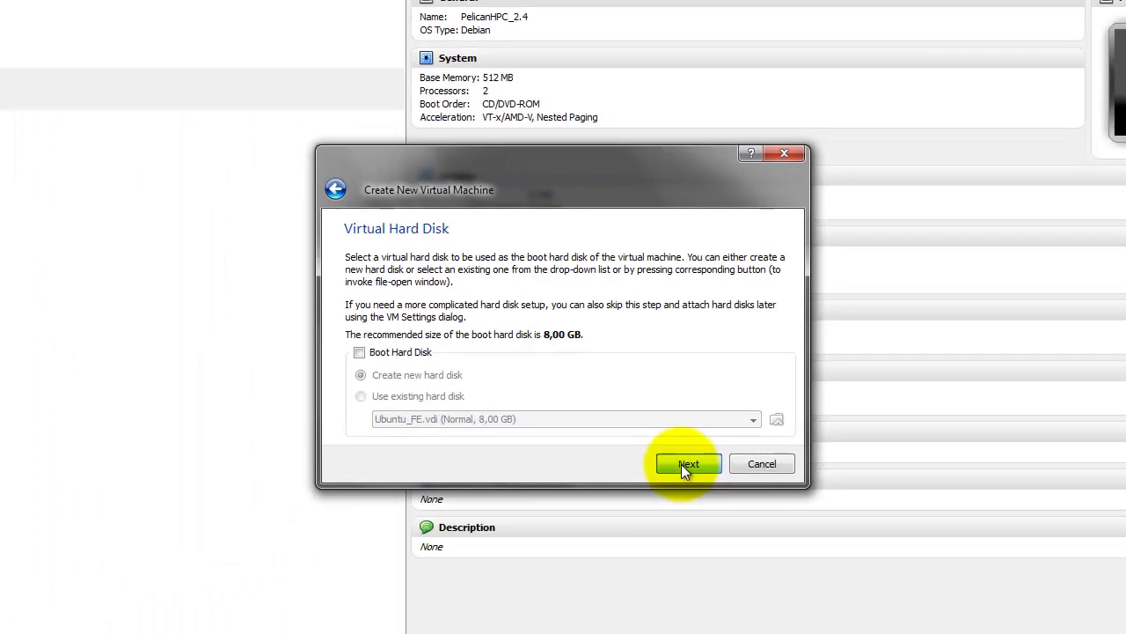
{"action": "left_click", "coordinate": [681, 463]}
{"action": "left_click", "coordinate": [546, 387]}
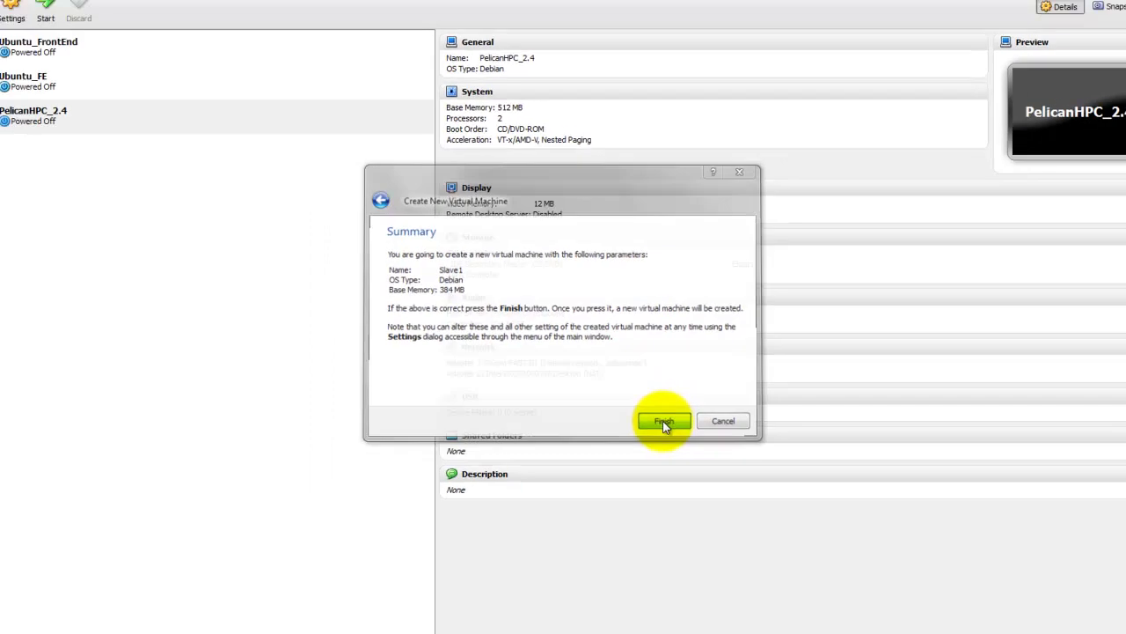
Create Slave1 and set Network as its only, first boot device, disabling Floppy, CD/DVD-ROM and Hard Disk
{"action": "left_click", "coordinate": [687, 463]}
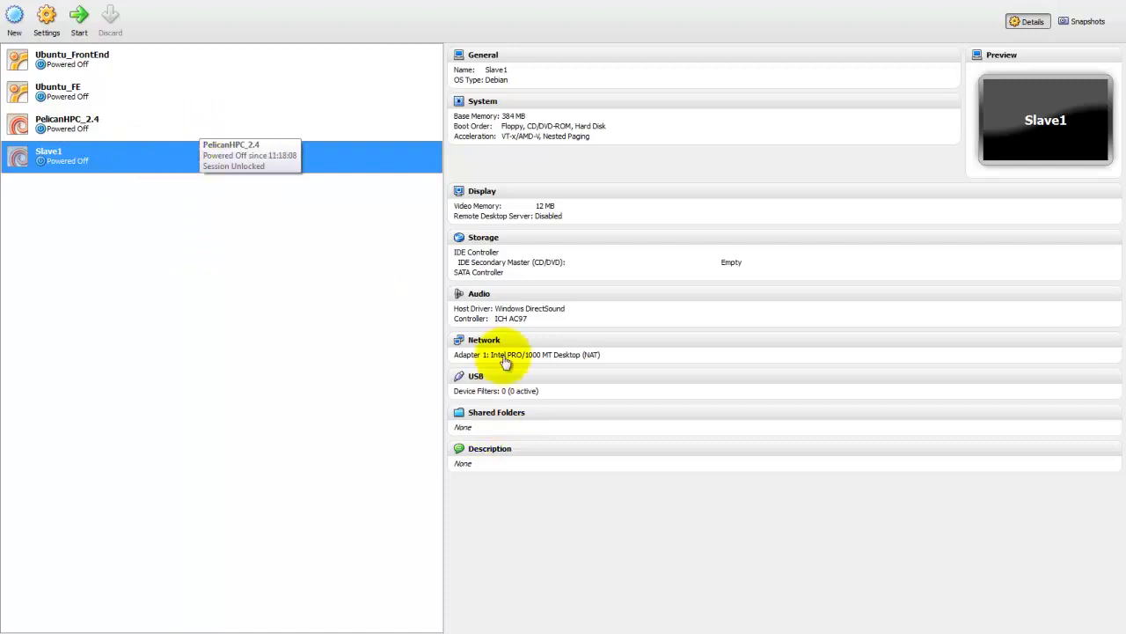
{"action": "left_click", "coordinate": [486, 106]}
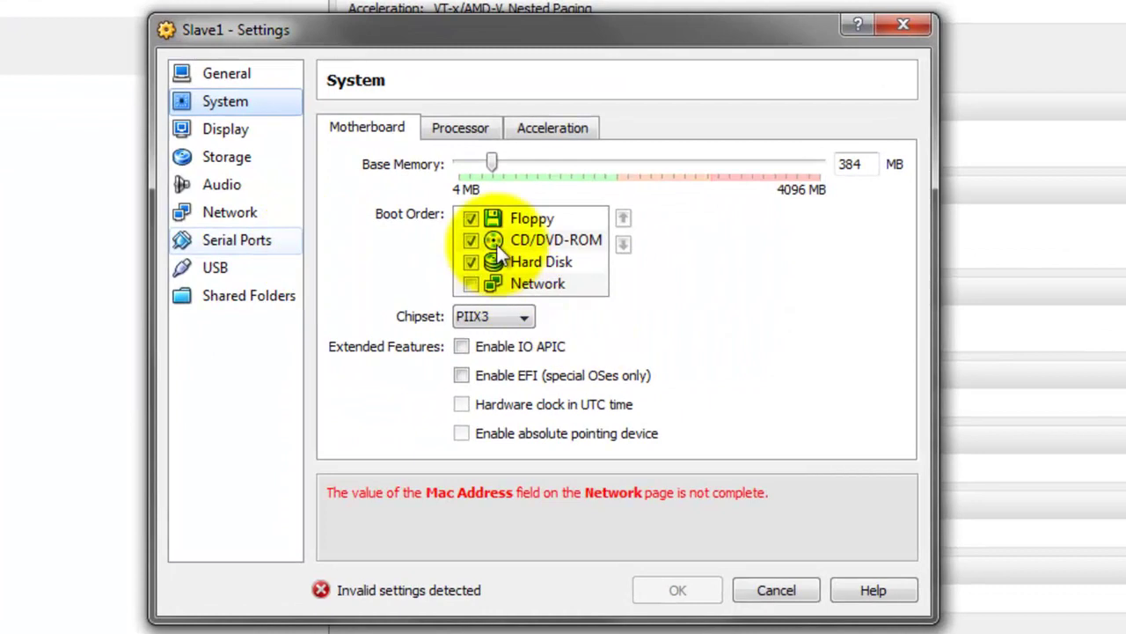
{"action": "left_click", "coordinate": [470, 218]}
{"action": "left_click", "coordinate": [471, 240]}
{"action": "left_click", "coordinate": [468, 262]}
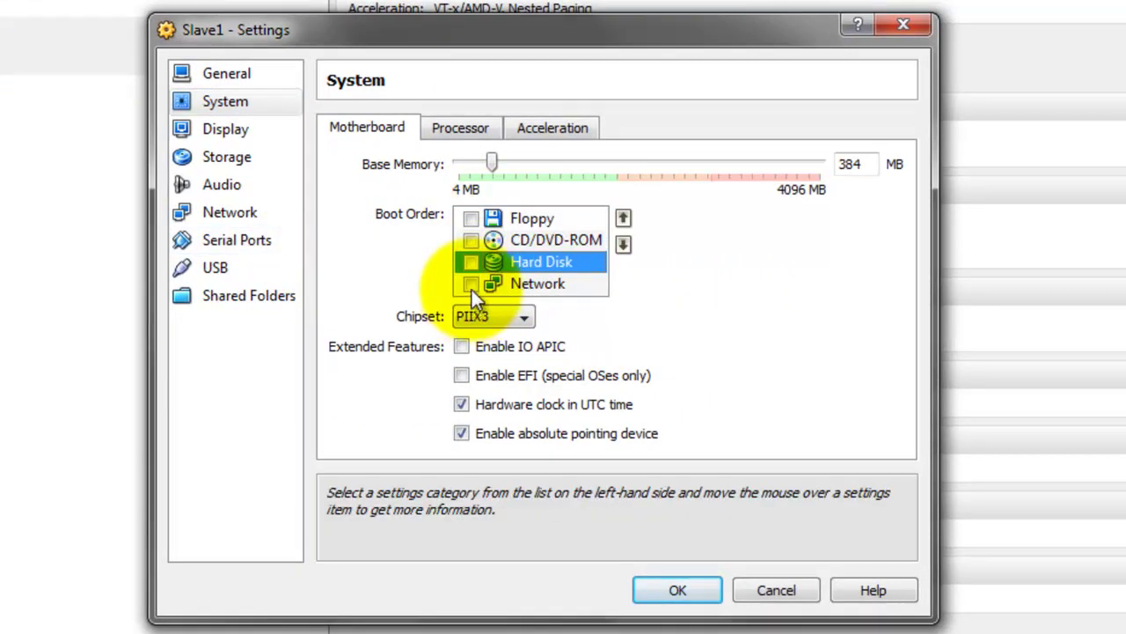
{"action": "left_click", "coordinate": [470, 283]}
{"action": "left_click", "coordinate": [624, 219]}
{"action": "left_click", "coordinate": [624, 218]}
{"action": "left_click", "coordinate": [629, 218]}
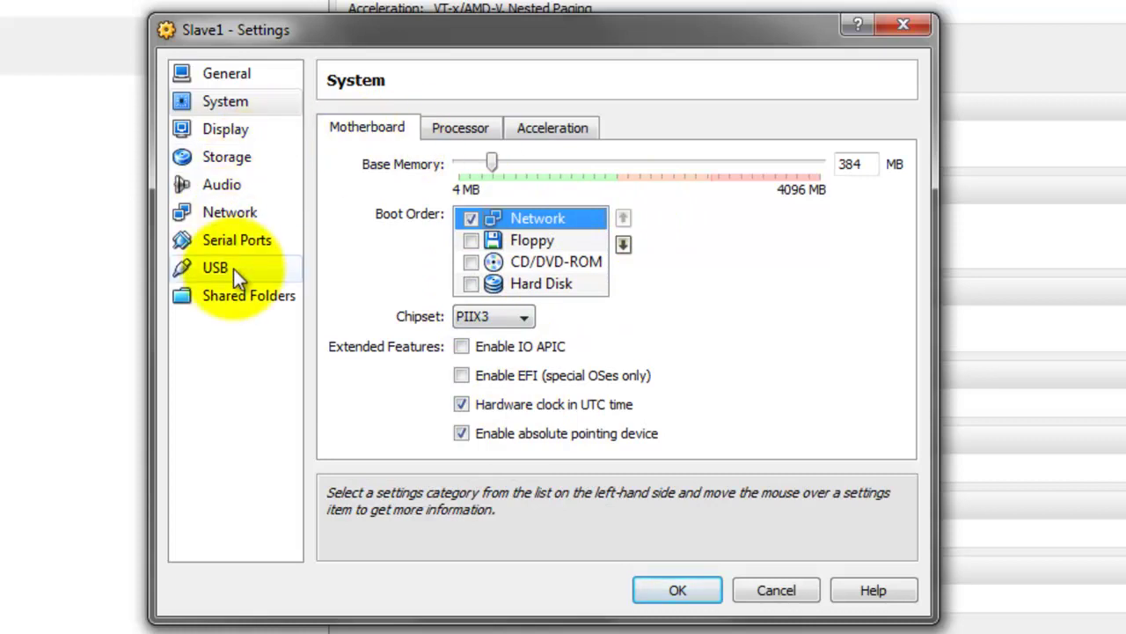
Attach Slave1's Adapter 1 to internal network pelicanhpc as PCnet-FAST III (Am79C973) and save
{"action": "left_click", "coordinate": [235, 219]}
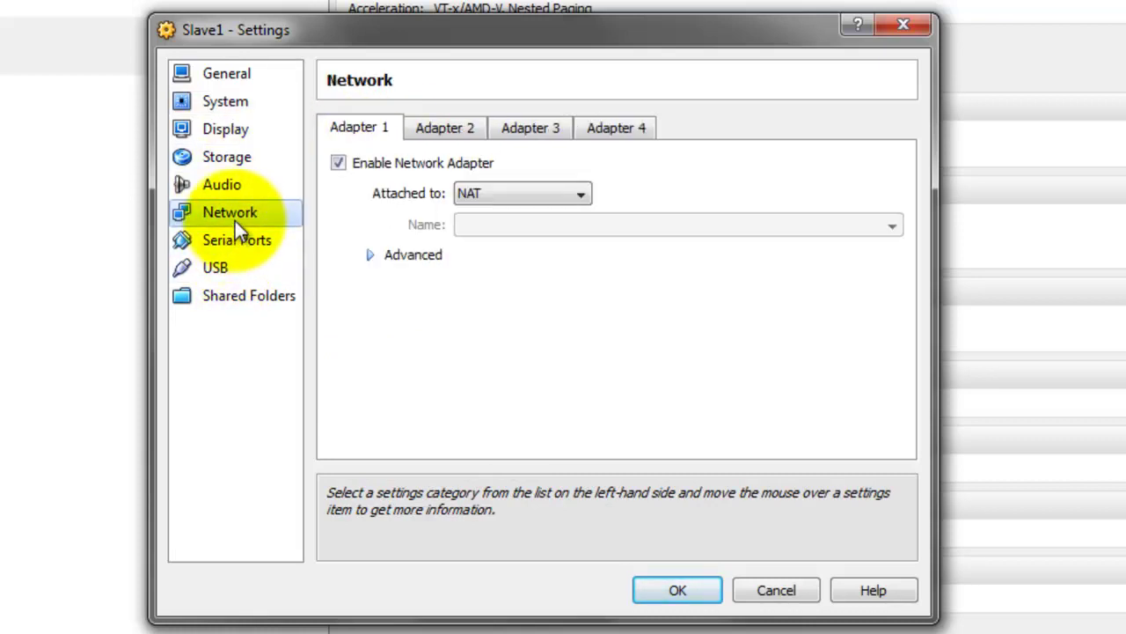
{"action": "left_click", "coordinate": [366, 255]}
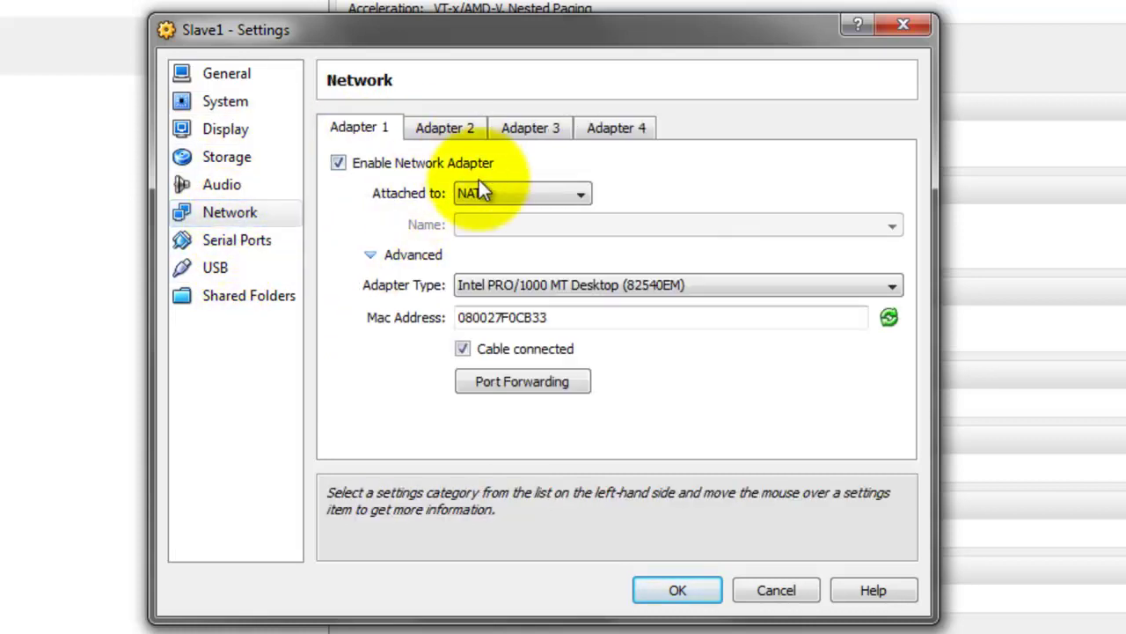
{"action": "left_click", "coordinate": [478, 192]}
{"action": "left_click", "coordinate": [546, 253]}
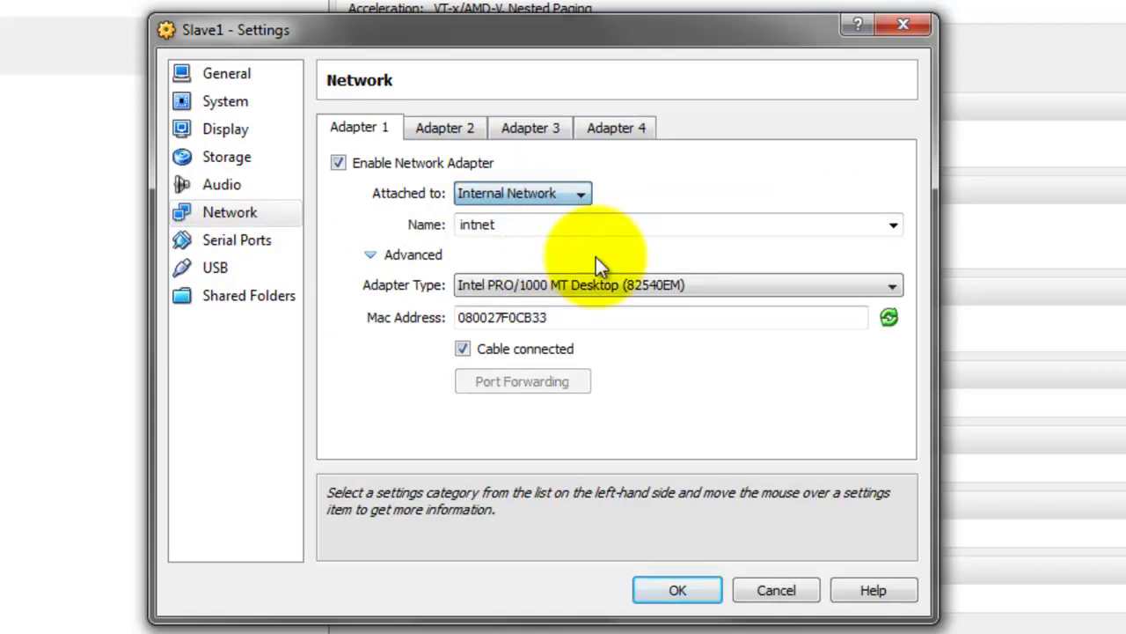
{"action": "left_click", "coordinate": [893, 225]}
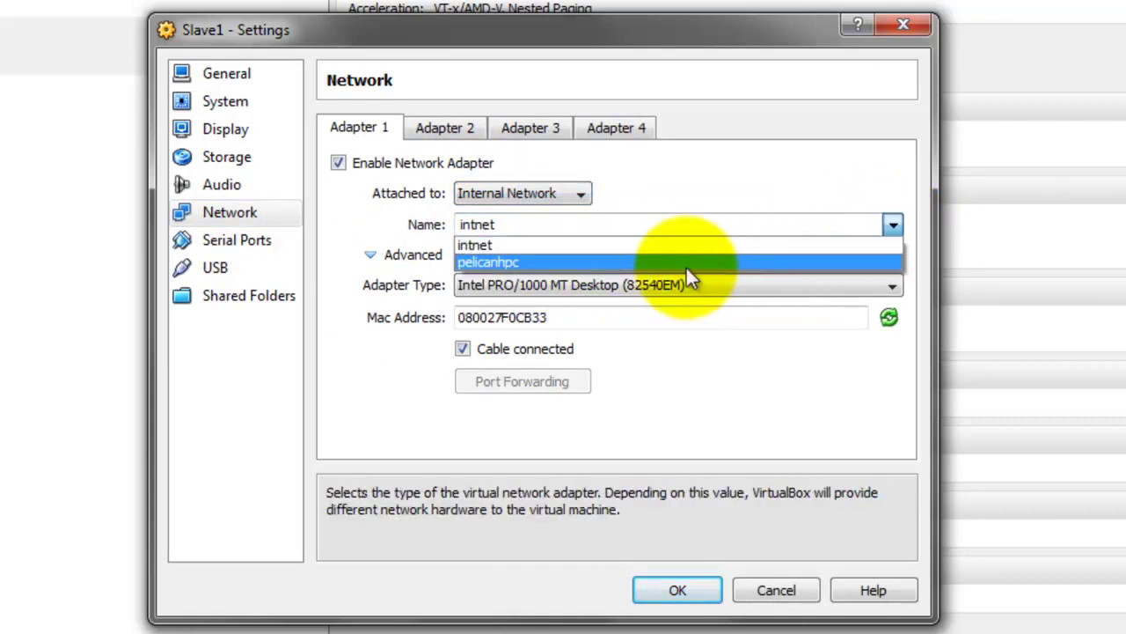
{"action": "left_click", "coordinate": [657, 263]}
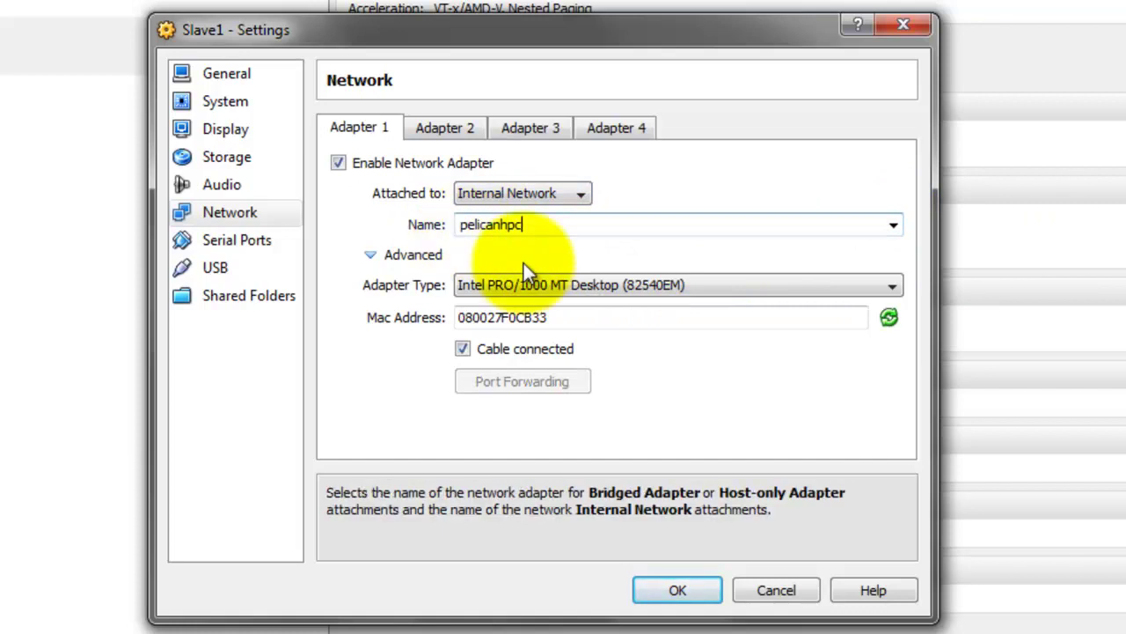
{"action": "left_click", "coordinate": [612, 284]}
{"action": "left_click", "coordinate": [544, 319]}
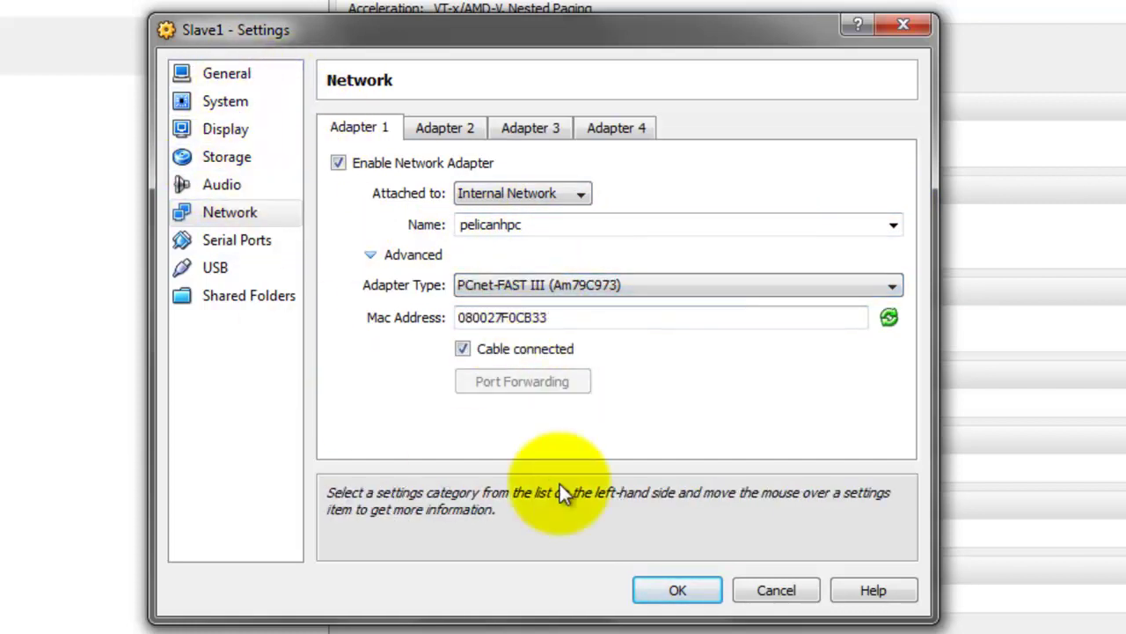
{"action": "left_click", "coordinate": [702, 585]}
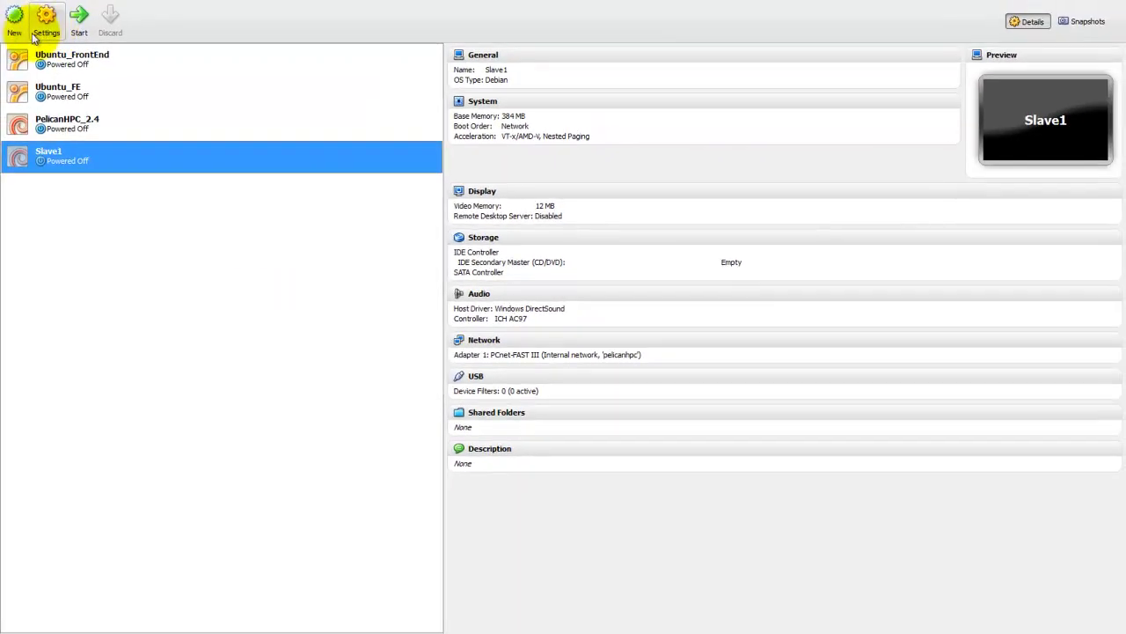
{"action": "left_click", "coordinate": [13, 33]}
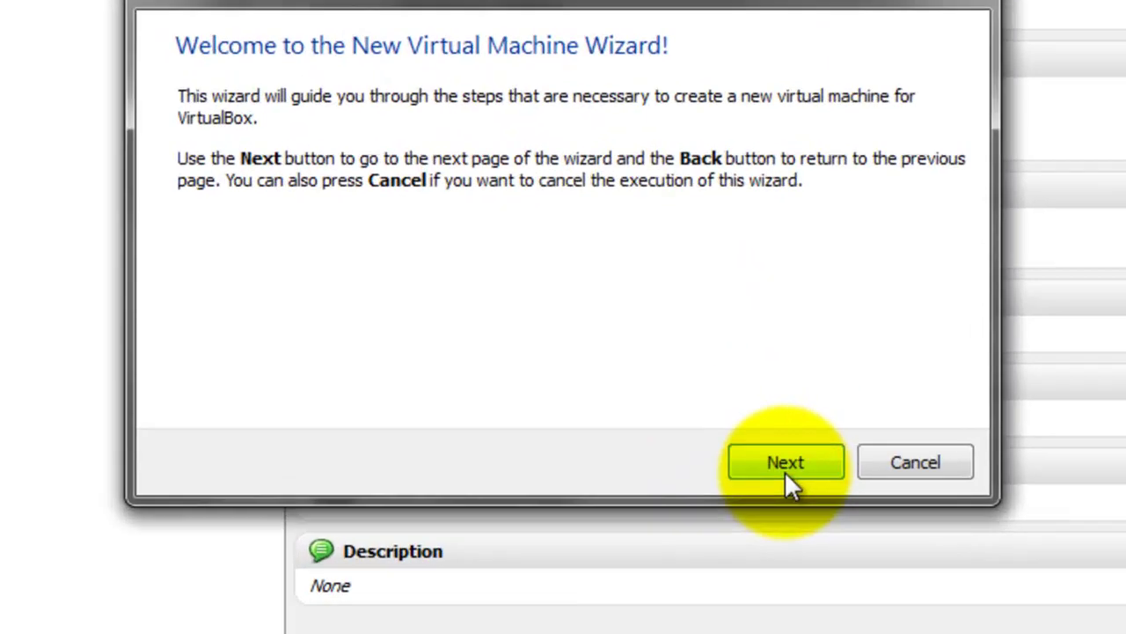
Name the new machine Slave2 and set its type to Linux, version Debian
{"action": "left_click", "coordinate": [644, 412]}
{"action": "type", "text": "Slave2"}
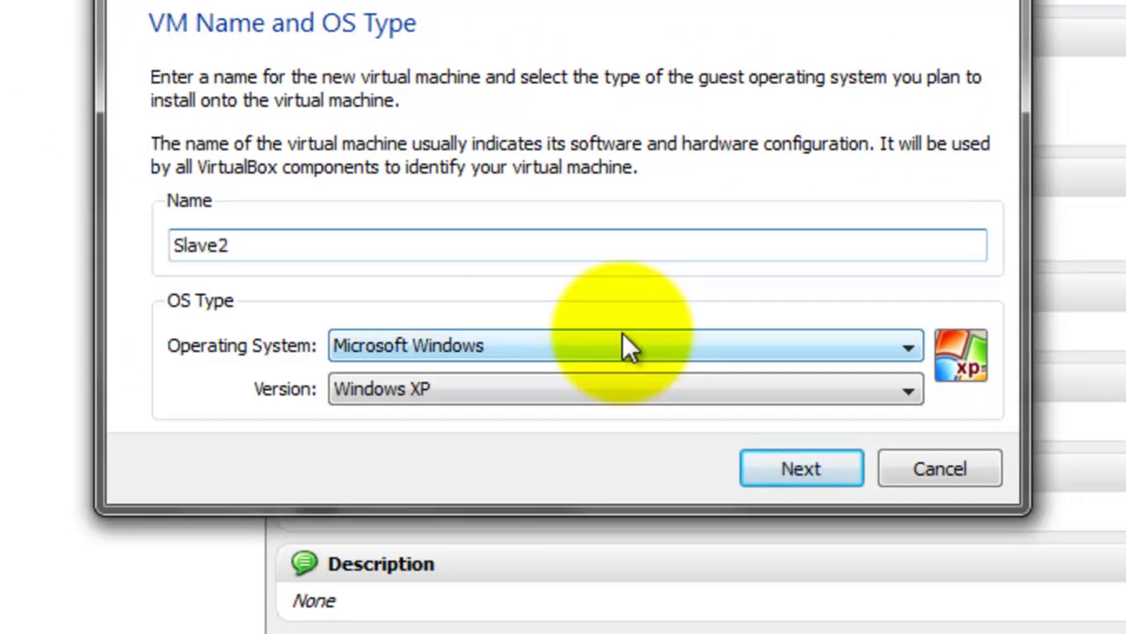
{"action": "left_click", "coordinate": [622, 335]}
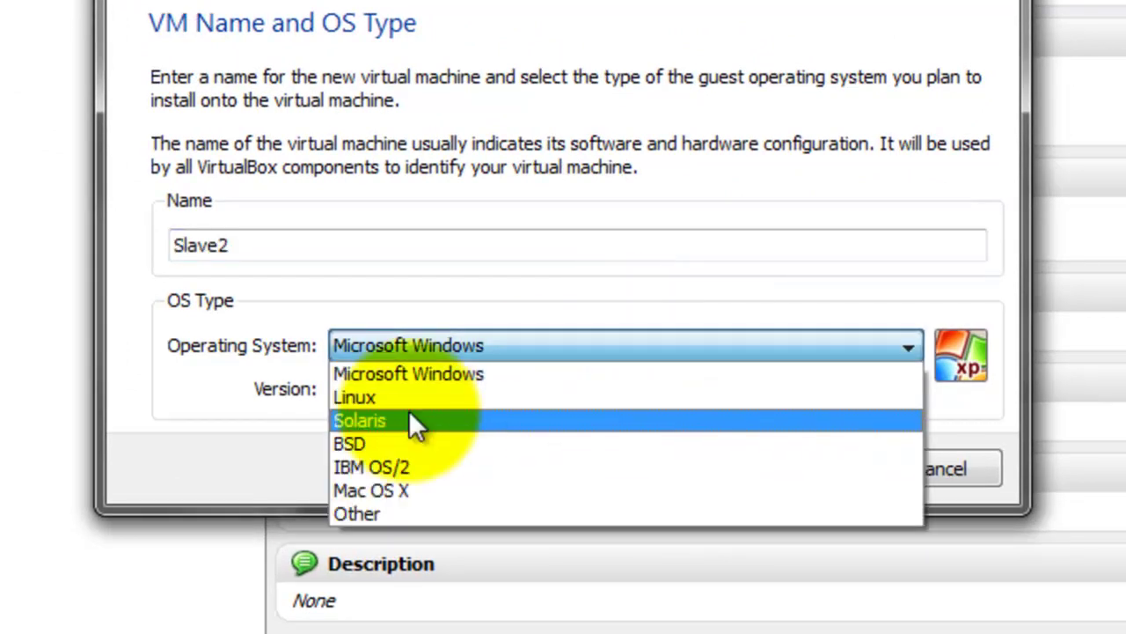
{"action": "left_click", "coordinate": [428, 399]}
{"action": "left_click", "coordinate": [430, 401]}
{"action": "scroll", "coordinate": [509, 541], "scroll_direction": "up", "scroll_amount": 5}
{"action": "left_click", "coordinate": [491, 537]}
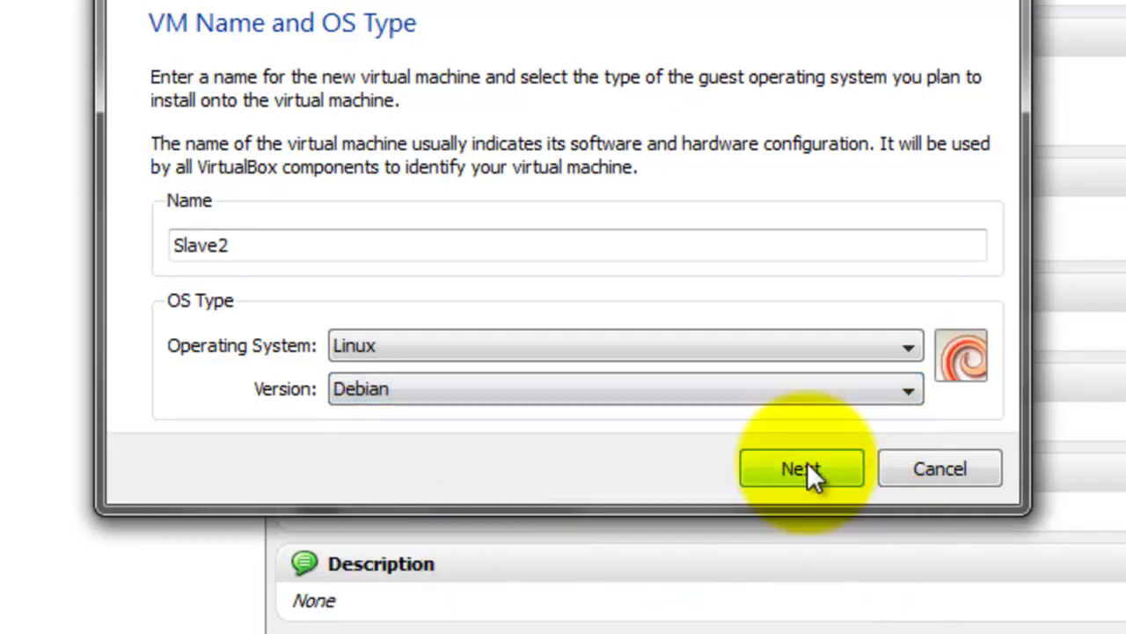
Keep 384 MB memory, skip the boot hard disk, and create Slave2
{"action": "left_click", "coordinate": [807, 467]}
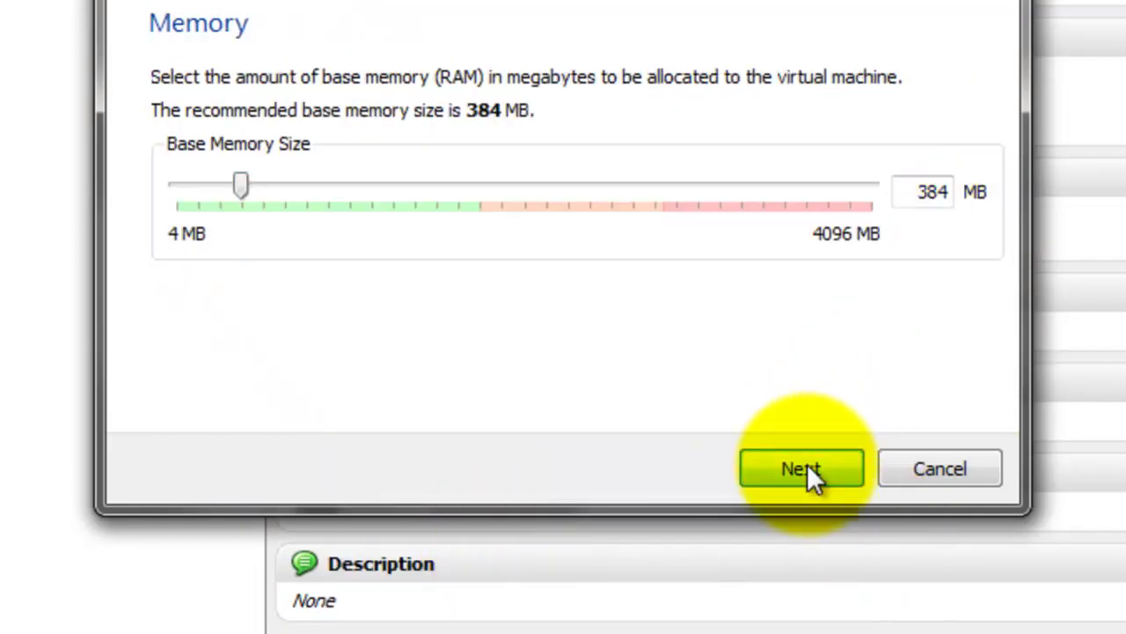
{"action": "left_click", "coordinate": [807, 471]}
{"action": "left_click", "coordinate": [305, 260]}
{"action": "left_click", "coordinate": [785, 466]}
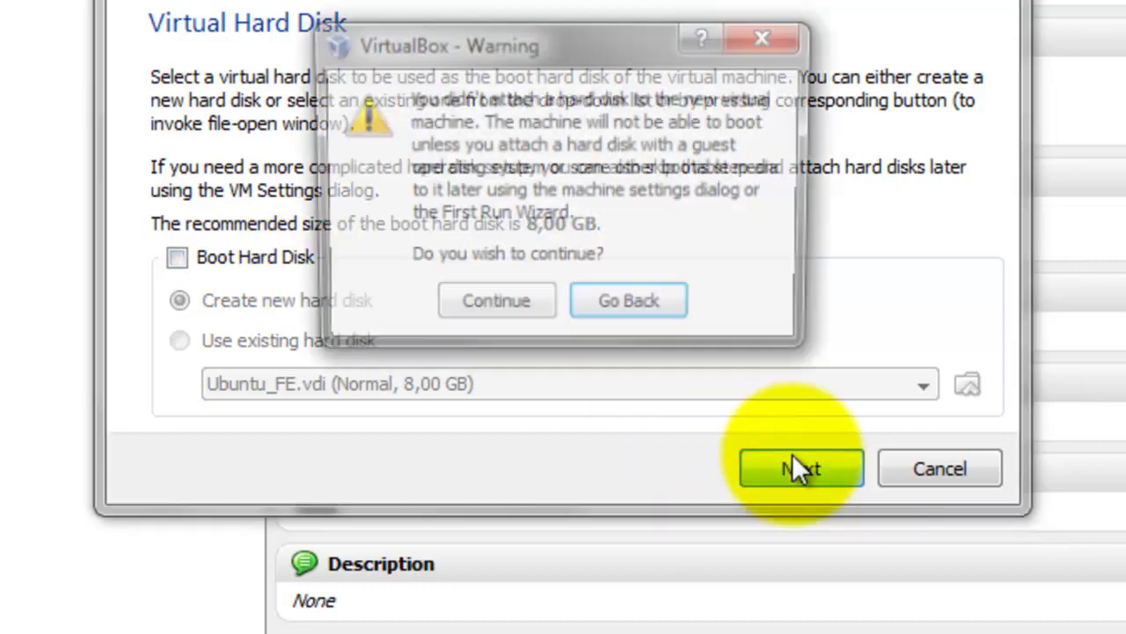
{"action": "left_click", "coordinate": [492, 310]}
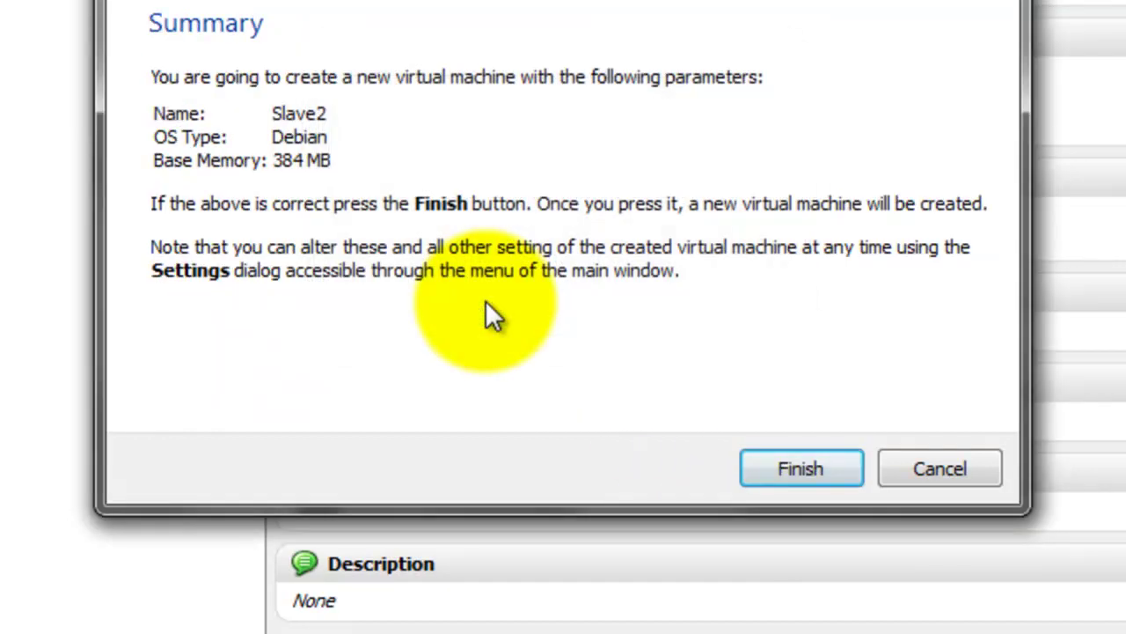
{"action": "left_click", "coordinate": [791, 461]}
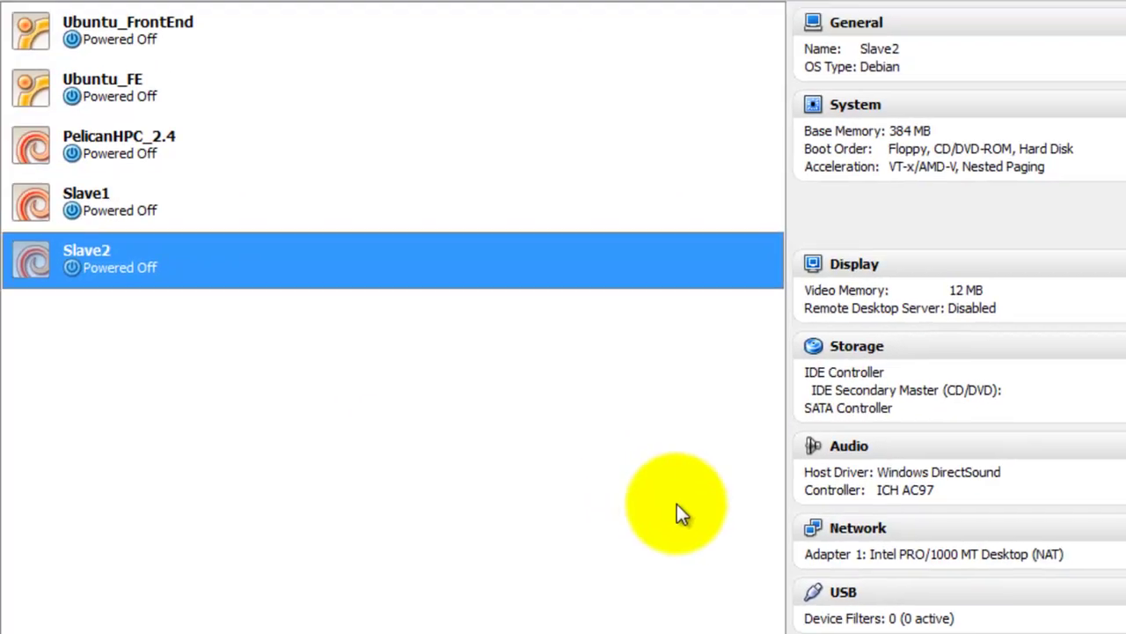
Compare the Slave1, Slave2 and PelicanHPC_2.4 summaries, then select Slave2
{"action": "left_click", "coordinate": [126, 220]}
{"action": "left_click", "coordinate": [142, 251]}
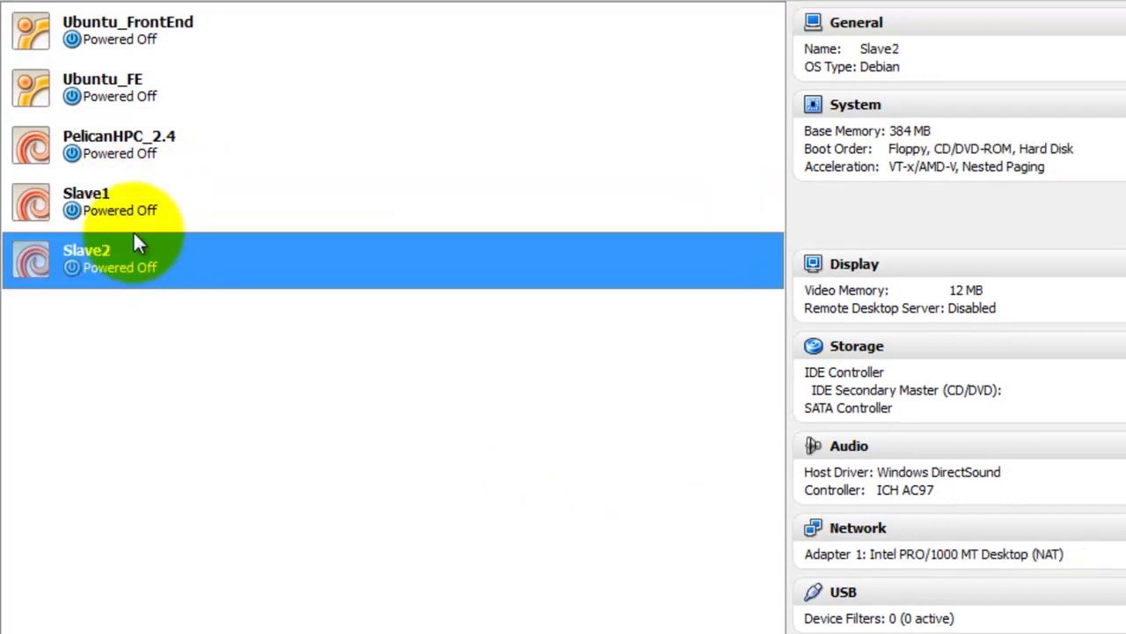
{"action": "left_click", "coordinate": [138, 215]}
{"action": "left_click", "coordinate": [145, 150]}
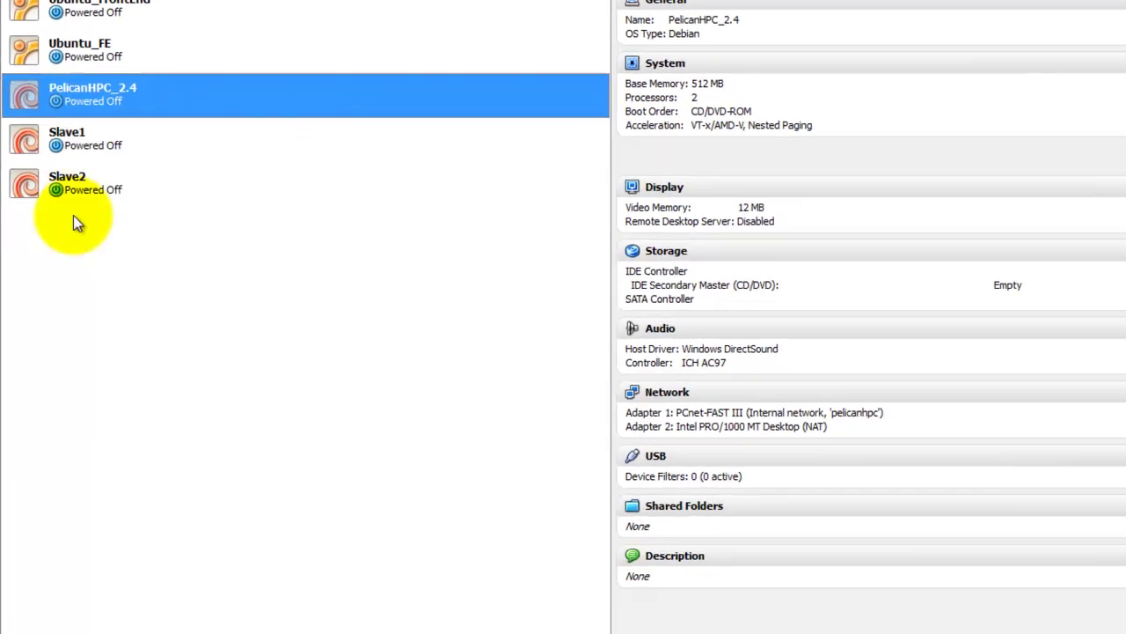
{"action": "left_click", "coordinate": [57, 179]}
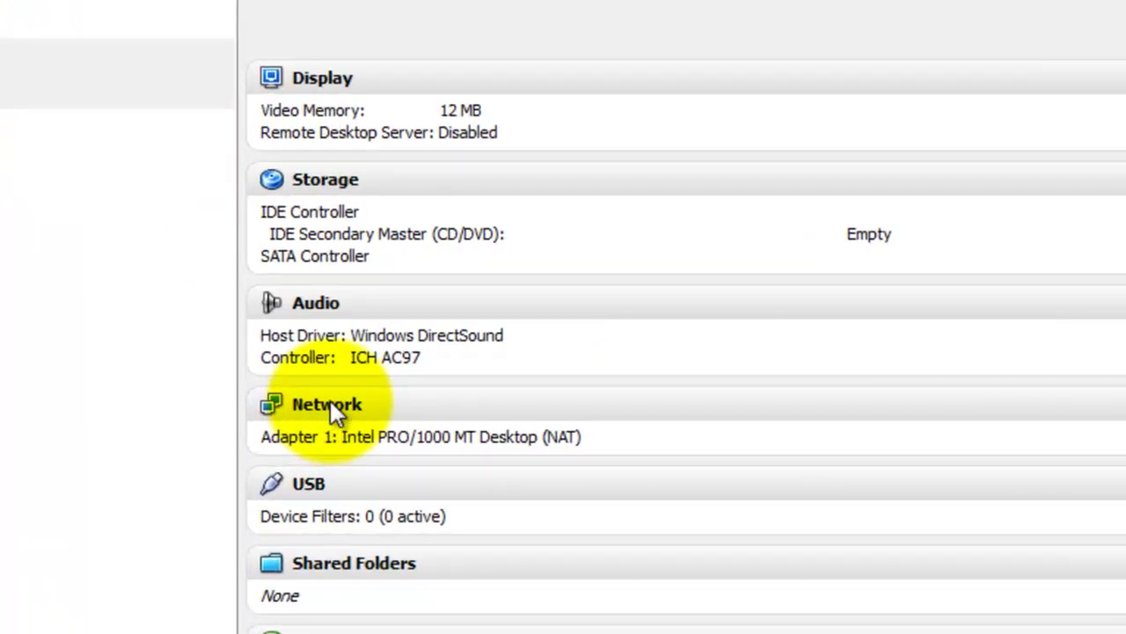
Put Slave2's adapter on internal network pelicanhpc as a PCnet-FAST III card and save
{"action": "left_click", "coordinate": [333, 407]}
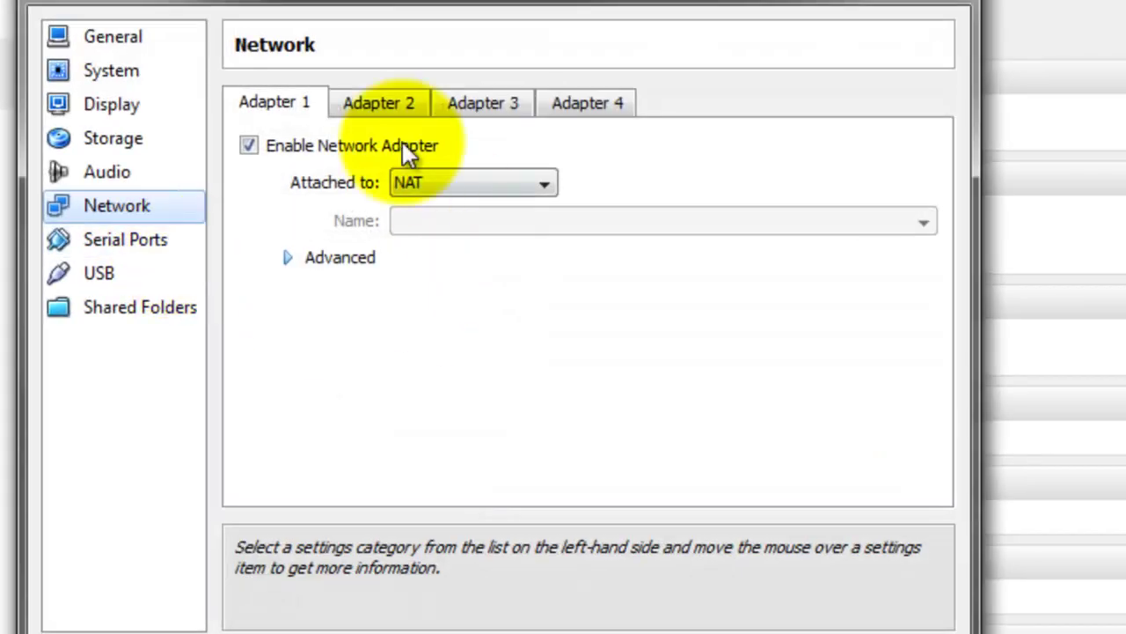
{"action": "left_click", "coordinate": [290, 259]}
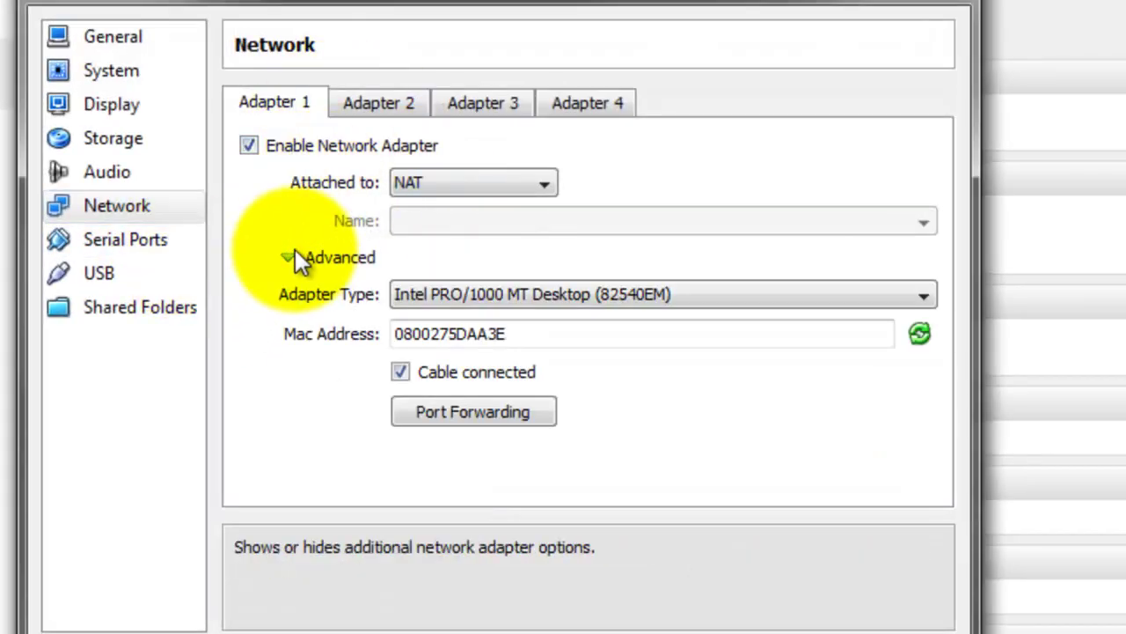
{"action": "left_click", "coordinate": [432, 183]}
{"action": "left_click", "coordinate": [467, 268]}
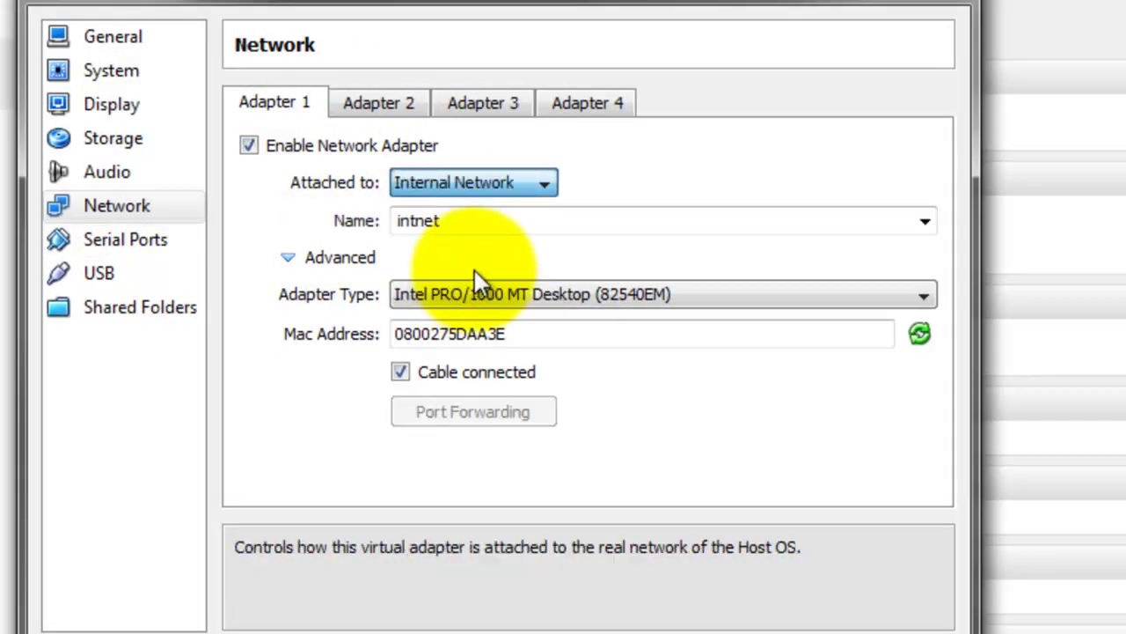
{"action": "left_click", "coordinate": [932, 220]}
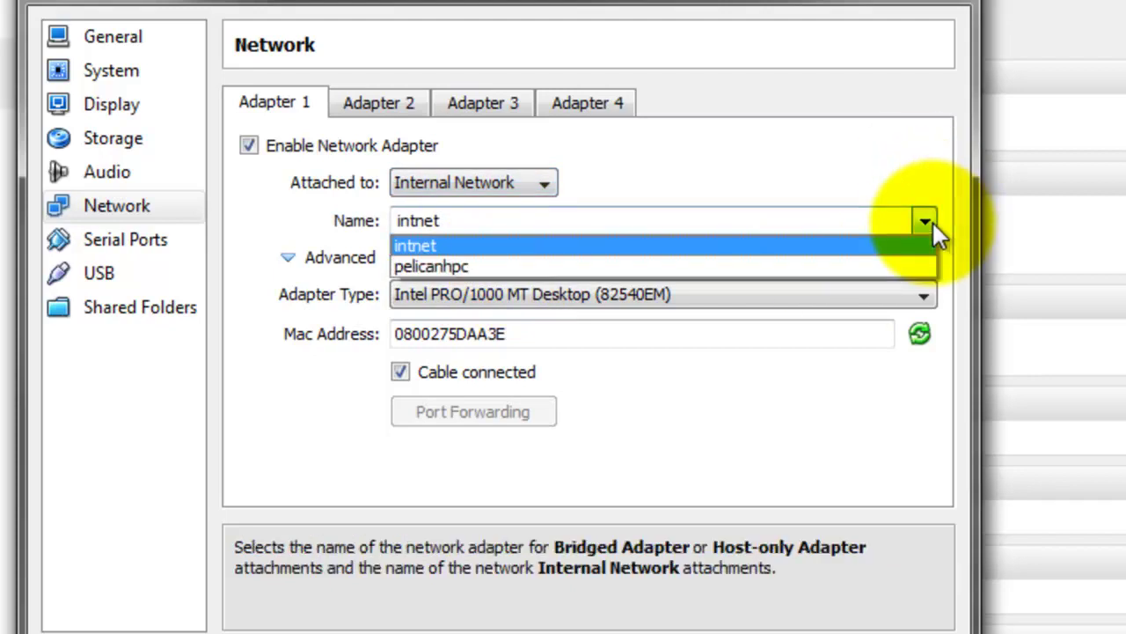
{"action": "left_click", "coordinate": [558, 266]}
{"action": "left_click", "coordinate": [575, 294]}
{"action": "left_click", "coordinate": [488, 339]}
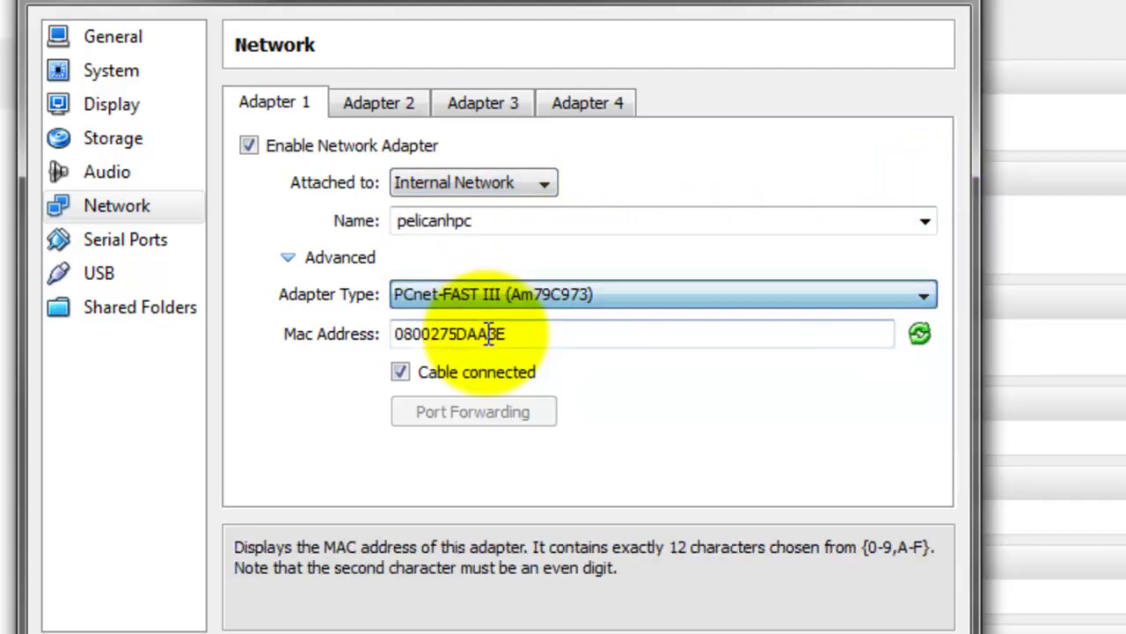
{"action": "left_click", "coordinate": [651, 629]}
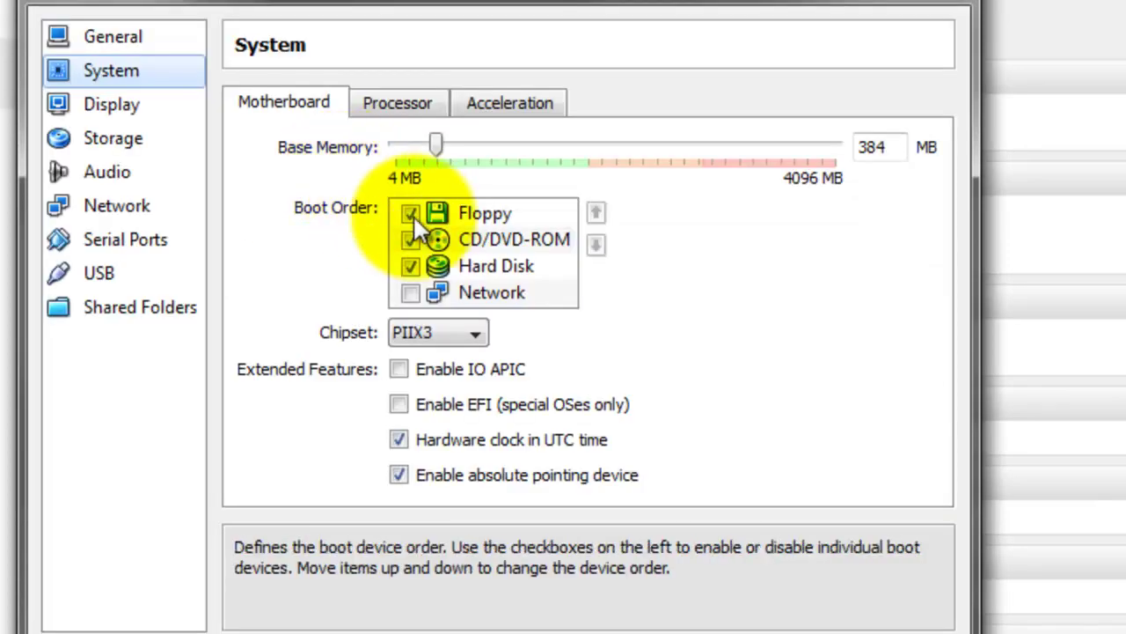
Set Slave2 to boot only from Network, moved to the top of the boot order
{"action": "left_click", "coordinate": [410, 214]}
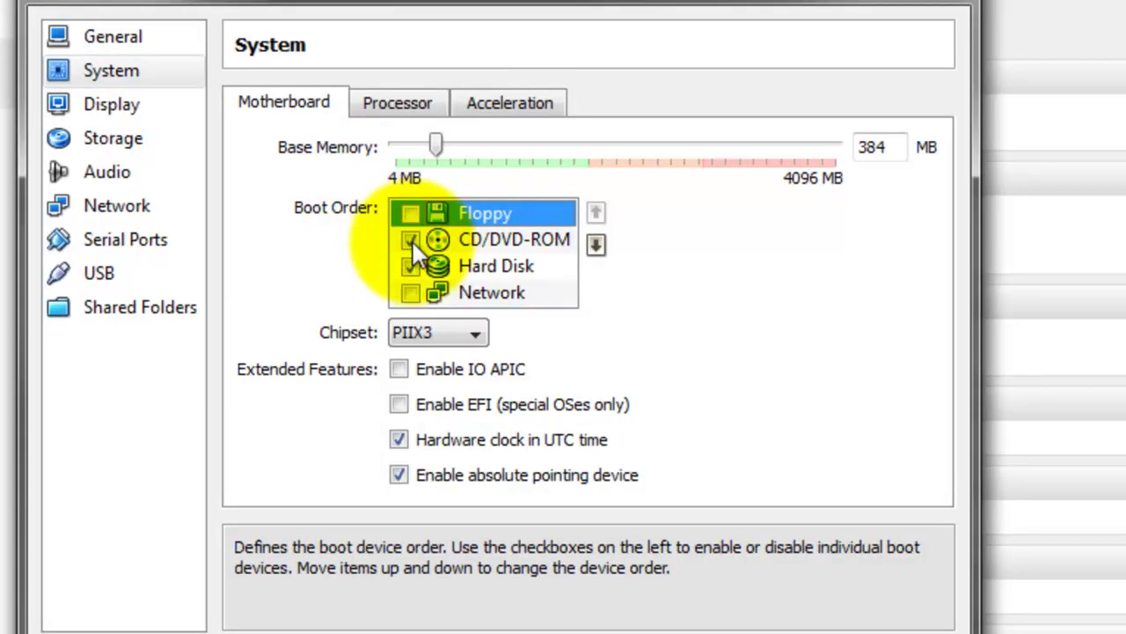
{"action": "left_click", "coordinate": [411, 240]}
{"action": "left_click", "coordinate": [410, 266]}
{"action": "left_click", "coordinate": [423, 295]}
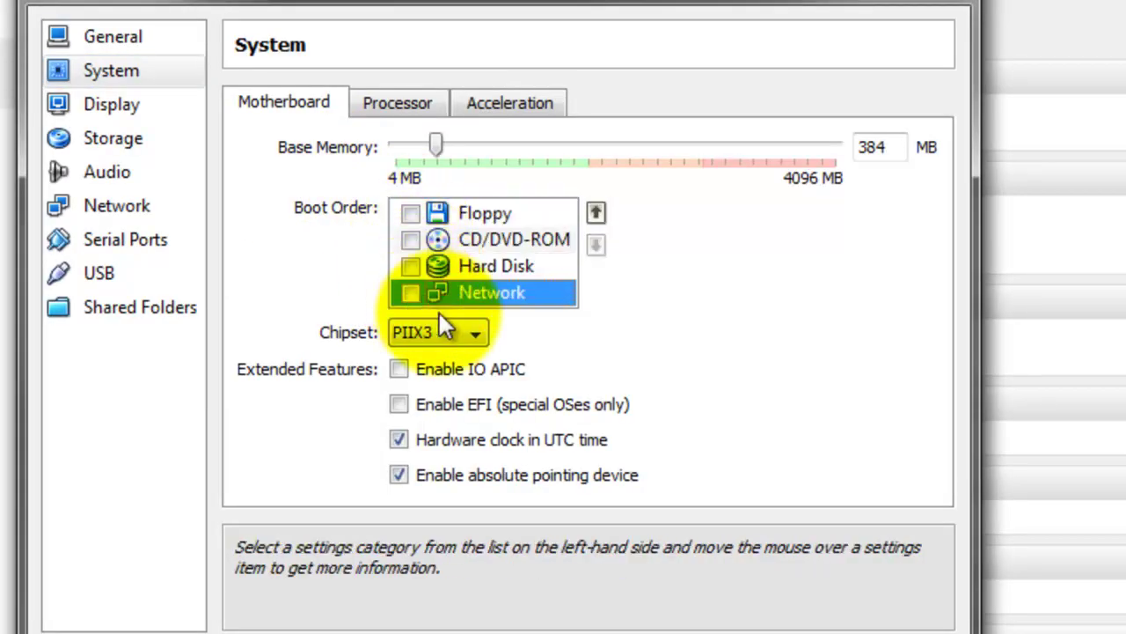
{"action": "left_click", "coordinate": [411, 293]}
{"action": "left_click", "coordinate": [596, 213]}
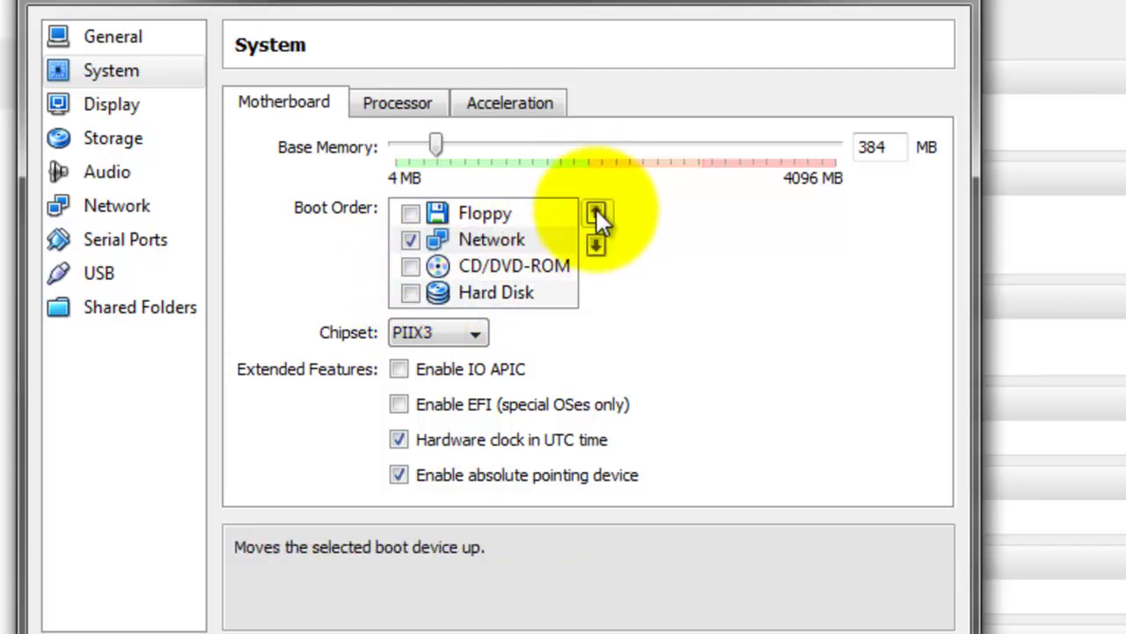
{"action": "left_click", "coordinate": [596, 213]}
{"action": "left_click", "coordinate": [596, 213]}
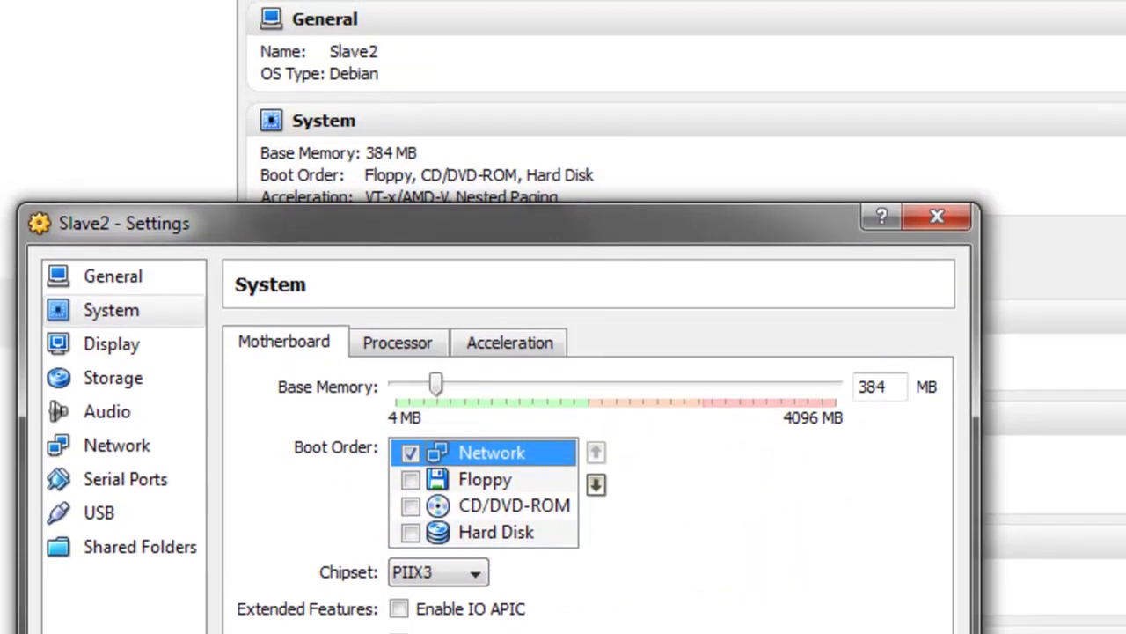
{"action": "key", "text": "Return"}
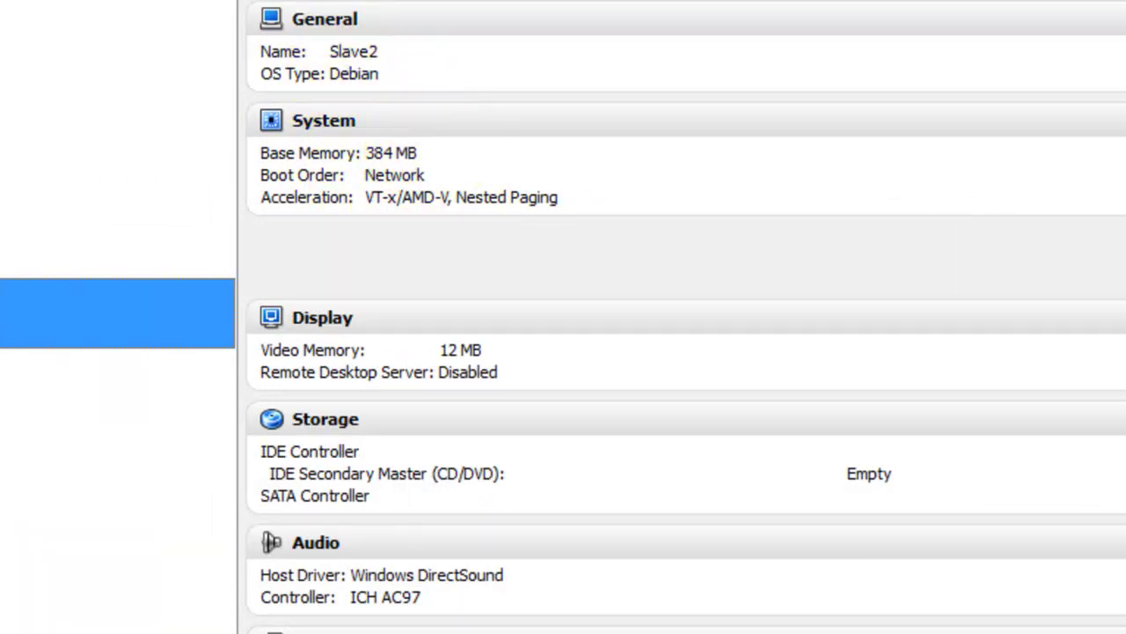
{"action": "left_click", "coordinate": [106, 119]}
Start PelicanHPC_2.4 and boot the Live entry from its boot menu
{"action": "left_click", "coordinate": [79, 18]}
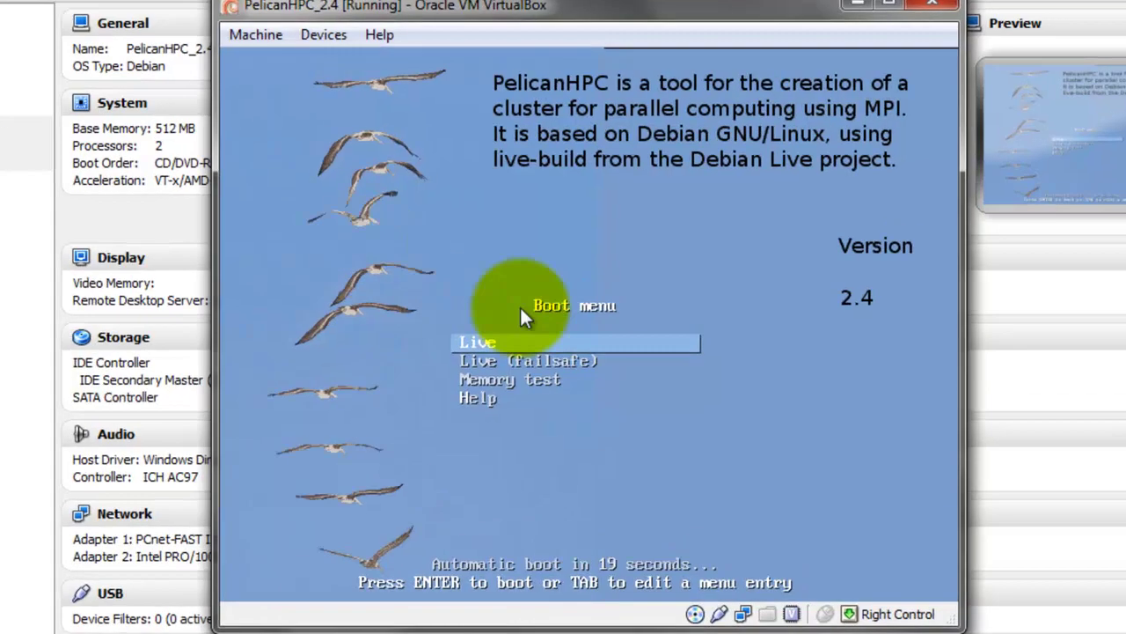
{"action": "left_click", "coordinate": [688, 177]}
{"action": "key", "text": "Return"}
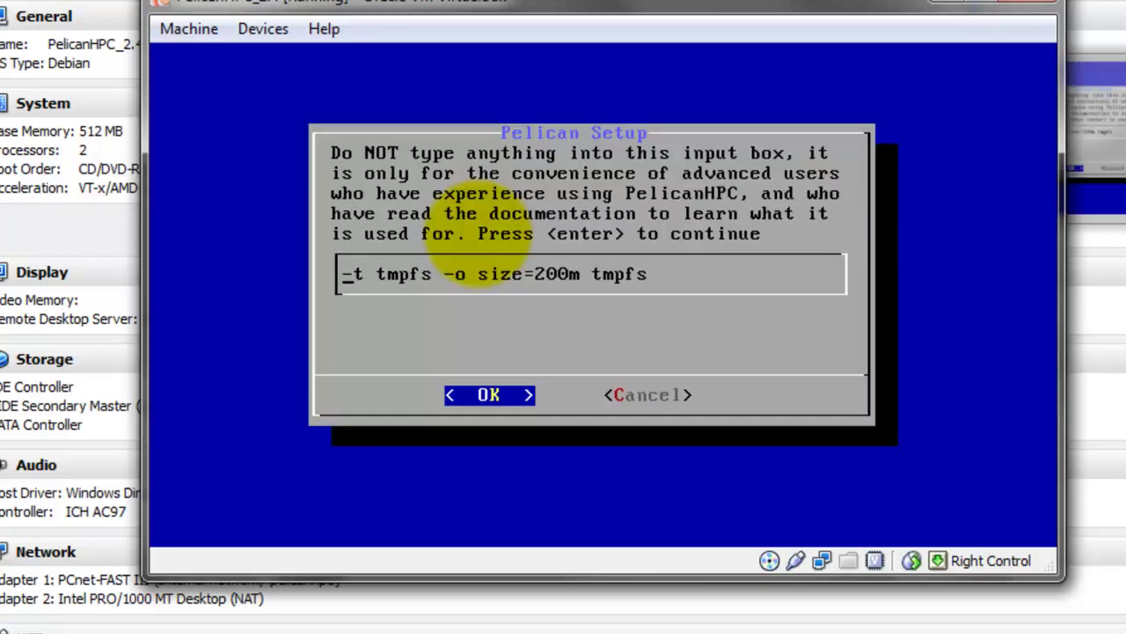
Accept the default advanced options and choose Yes to copy the user configuration and examples
{"action": "key", "text": "Return"}
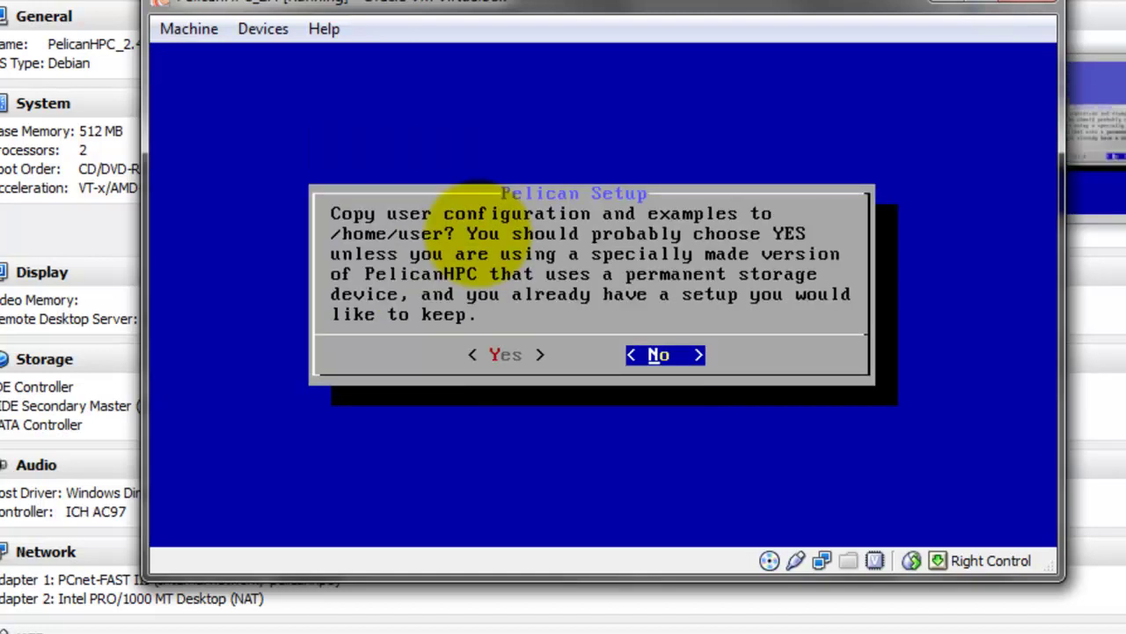
{"action": "key", "text": "Left"}
{"action": "key", "text": "Return"}
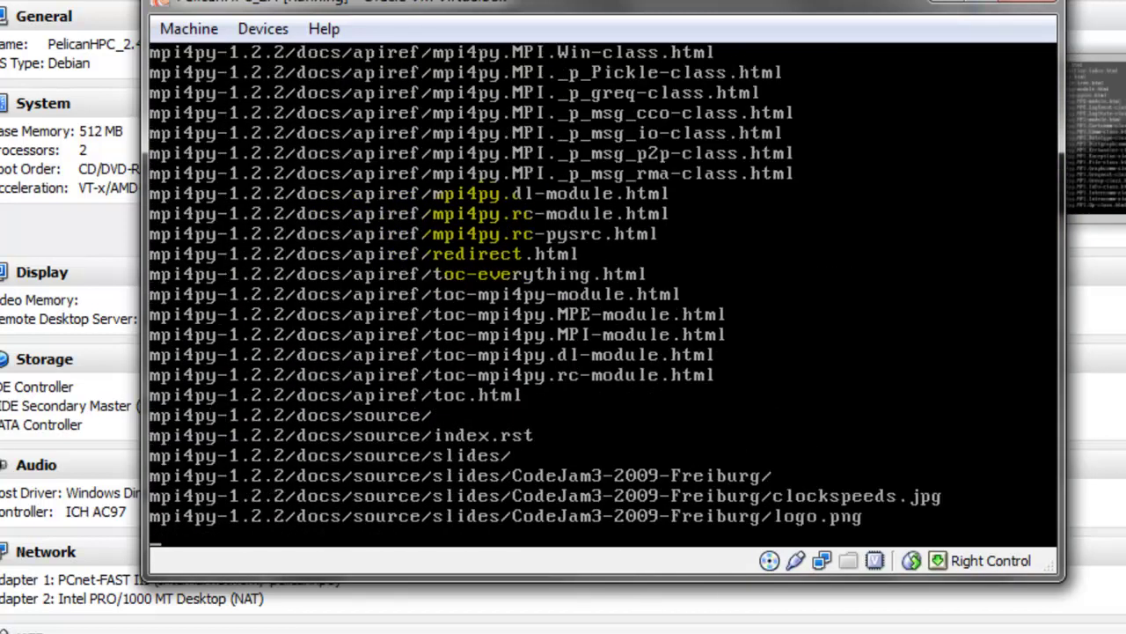
Replace the default password with a new one and enter 'user' as the login name
{"action": "key", "text": "BackSpace"}
{"action": "key", "text": "BackSpace"}
{"action": "key", "text": "BackSpace"}
{"action": "key", "text": "BackSpace"}
{"action": "key", "text": "BackSpace"}
{"action": "key", "text": "BackSpace"}
{"action": "key", "text": "BackSpace"}
{"action": "key", "text": "BackSpace"}
{"action": "key", "text": "BackSpace"}
{"action": "key", "text": "BackSpace"}
{"action": "key", "text": "BackSpace"}
{"action": "key", "text": "BackSpace"}
{"action": "key", "text": "BackSpace"}
{"action": "key", "text": "BackSpace"}
{"action": "key", "text": "BackSpace"}
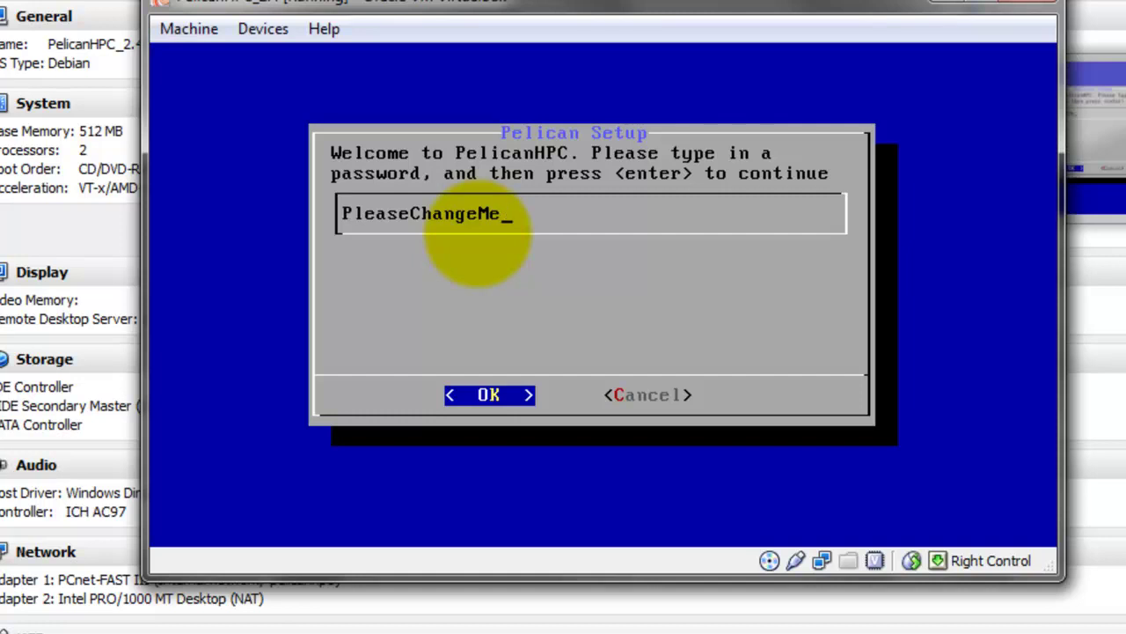
{"action": "type", "text": "pw"}
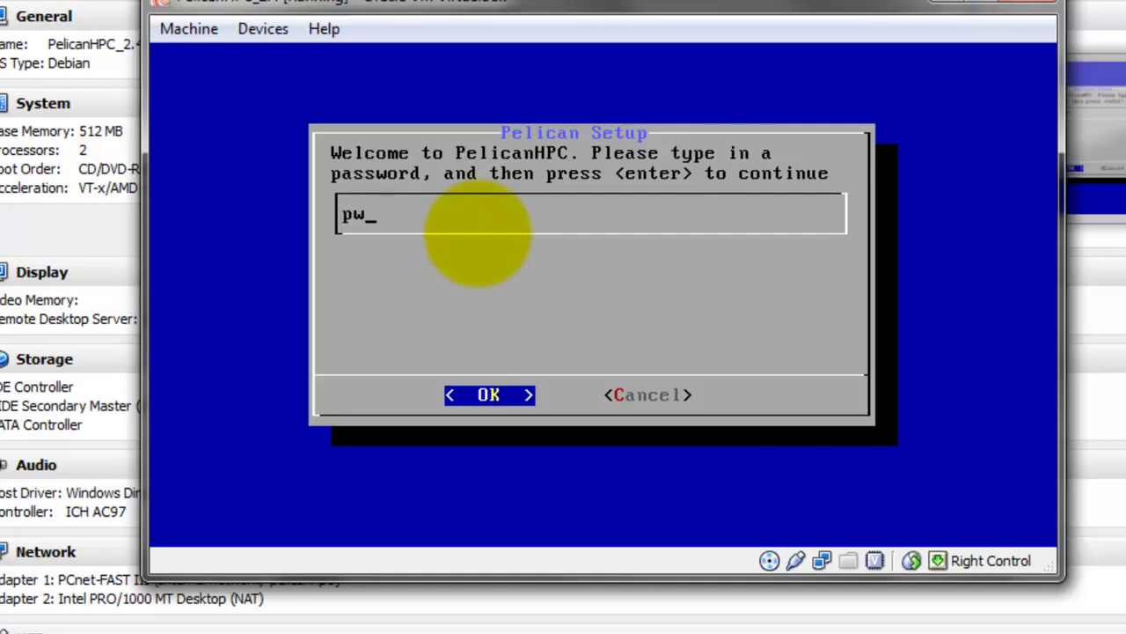
{"action": "key", "text": "Return"}
{"action": "type", "text": "user"}
{"action": "key", "text": "Return"}
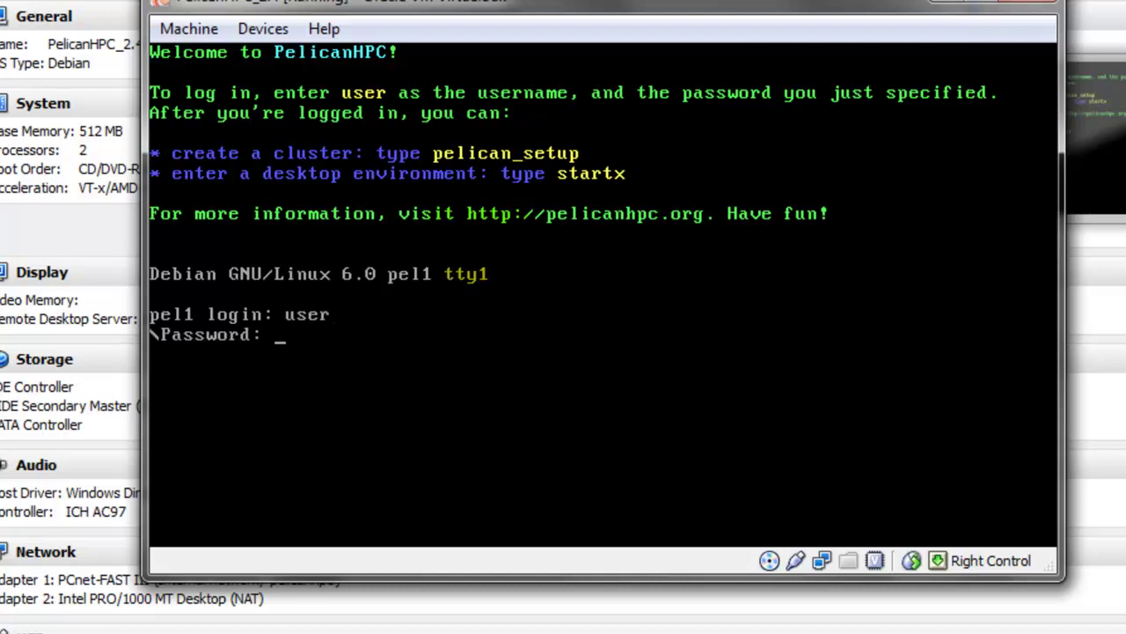
Log in to the master with the account password and run pelican_setup
{"action": "type", "text": "pw"}
{"action": "key", "text": "Return"}
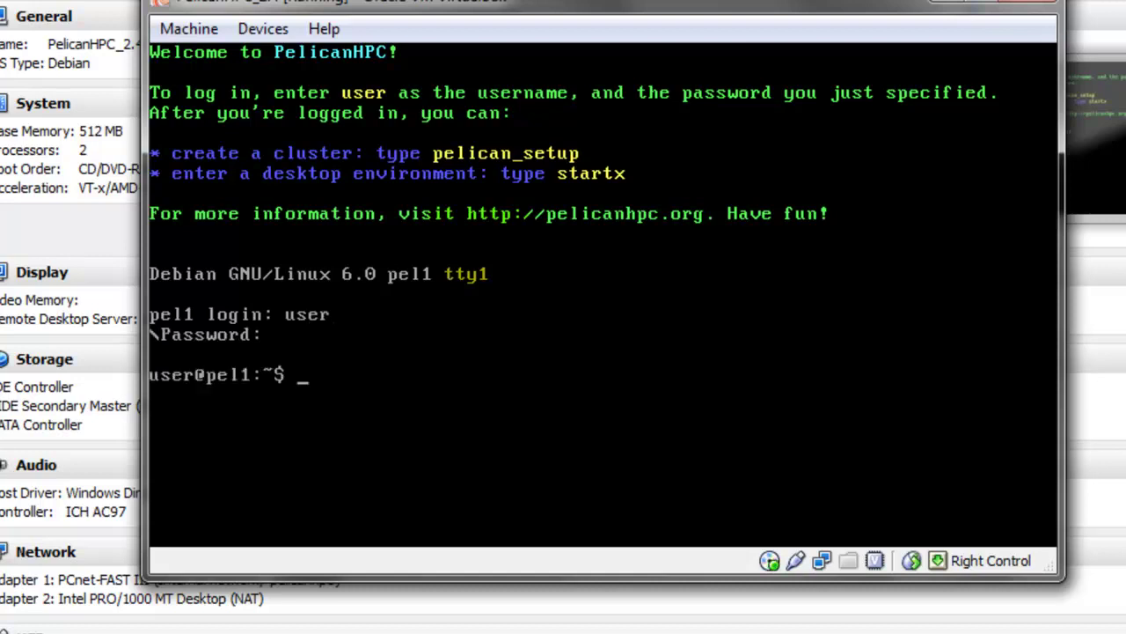
{"action": "type", "text": "pelican_se"}
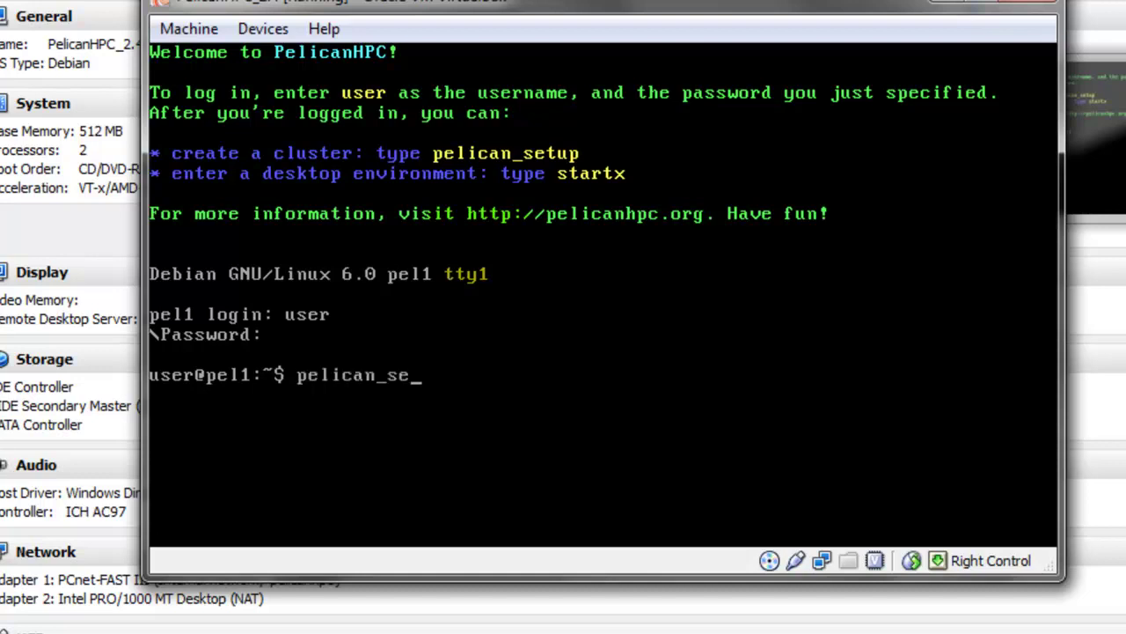
{"action": "type", "text": "tup"}
{"action": "key", "text": "Return"}
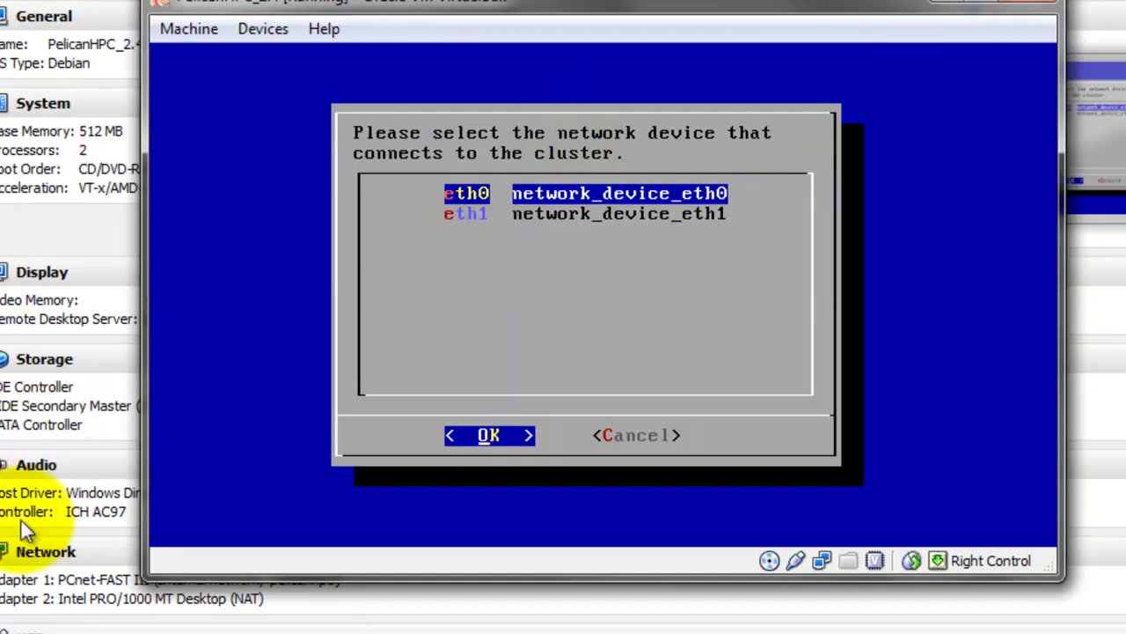
Select eth0 as the cluster network device and confirm starting the netboot services
{"action": "left_click", "coordinate": [352, 212]}
{"action": "key", "text": "Return"}
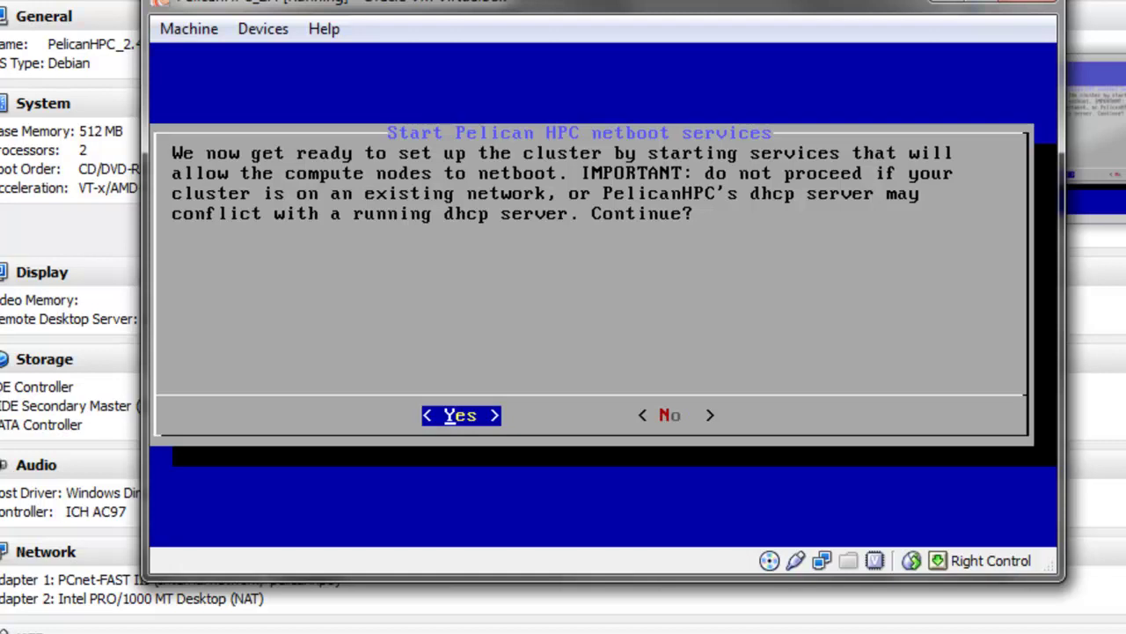
{"action": "key", "text": "Return"}
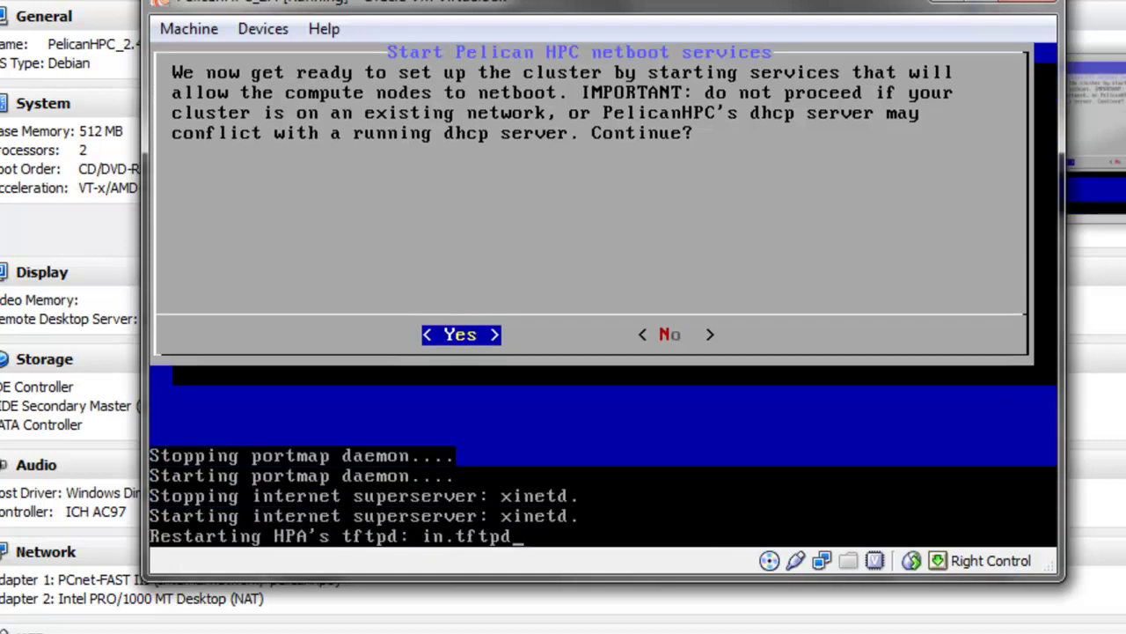